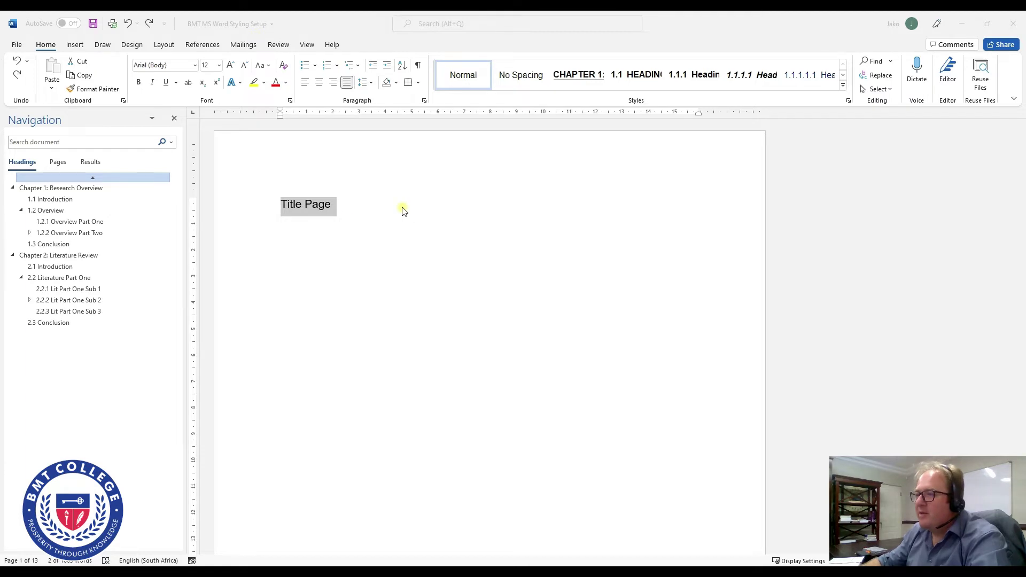
# Save the document and run the Editor proofing check on it.
pyautogui.click(337, 208)
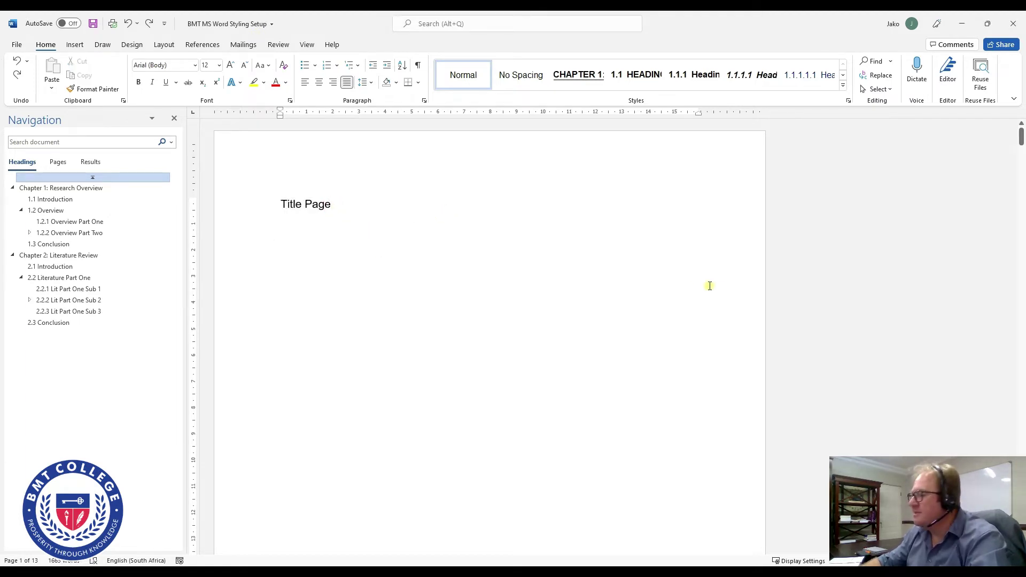
pyautogui.click(93, 24)
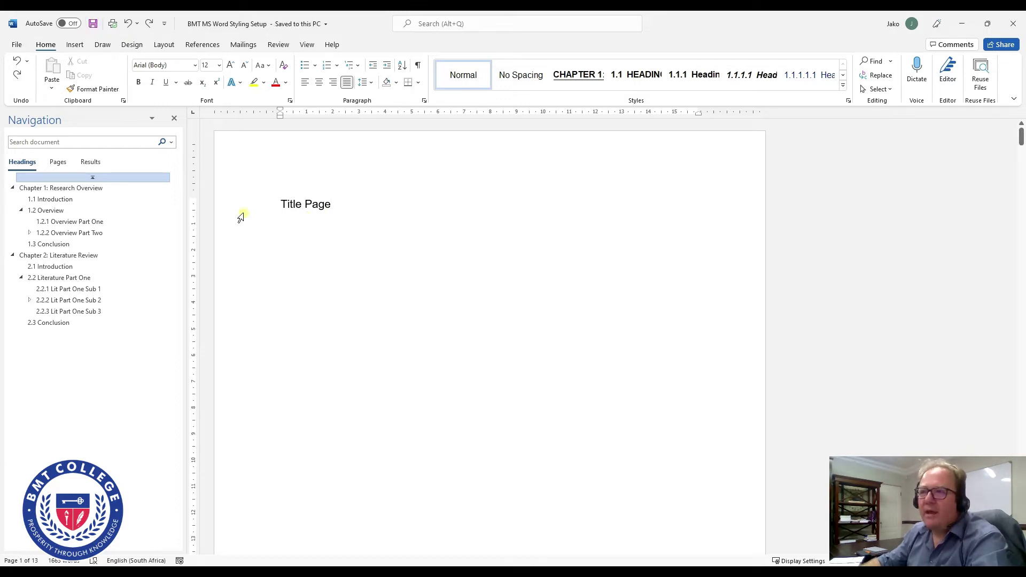
pyautogui.click(328, 209)
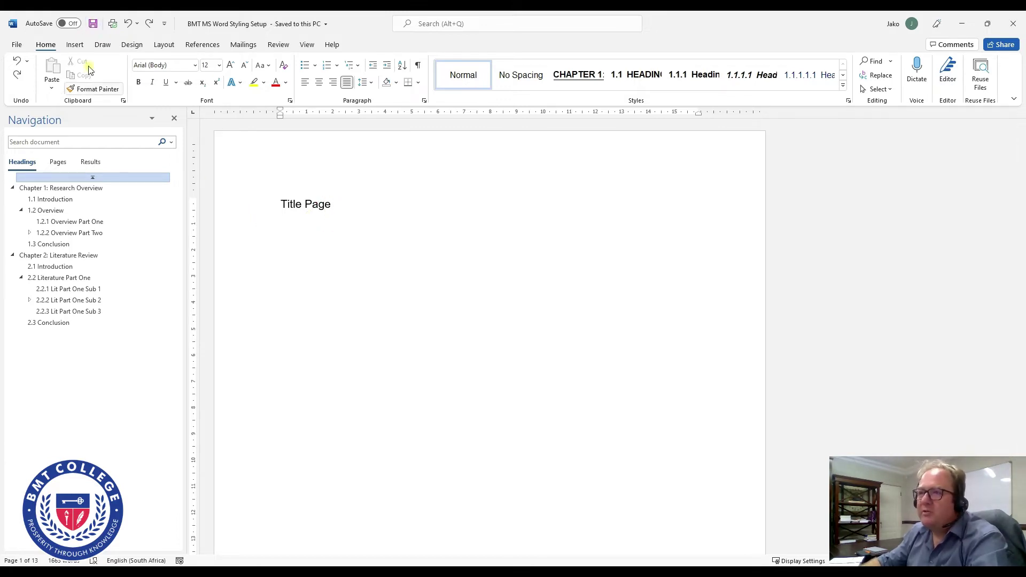
pyautogui.click(280, 46)
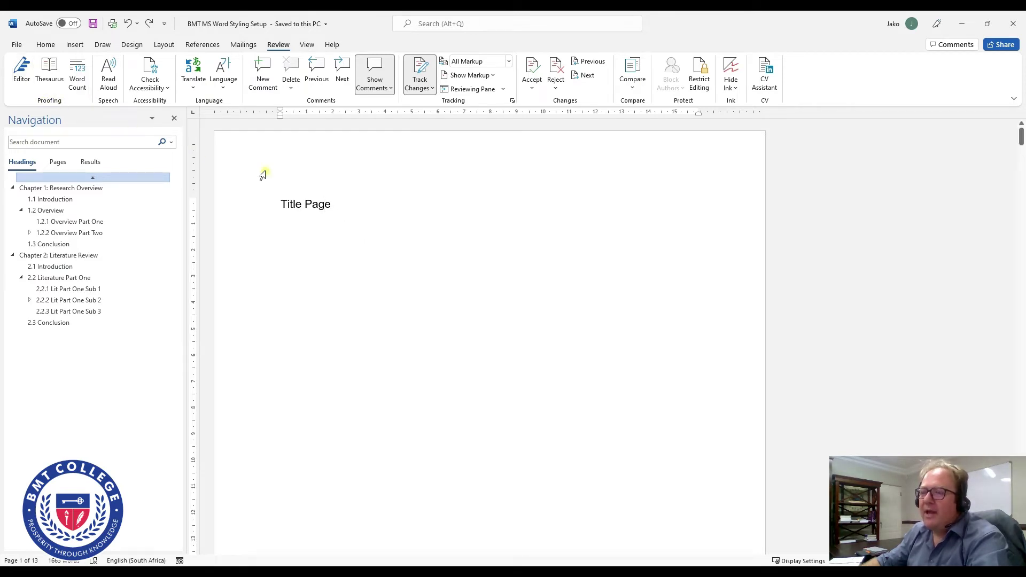
pyautogui.click(22, 73)
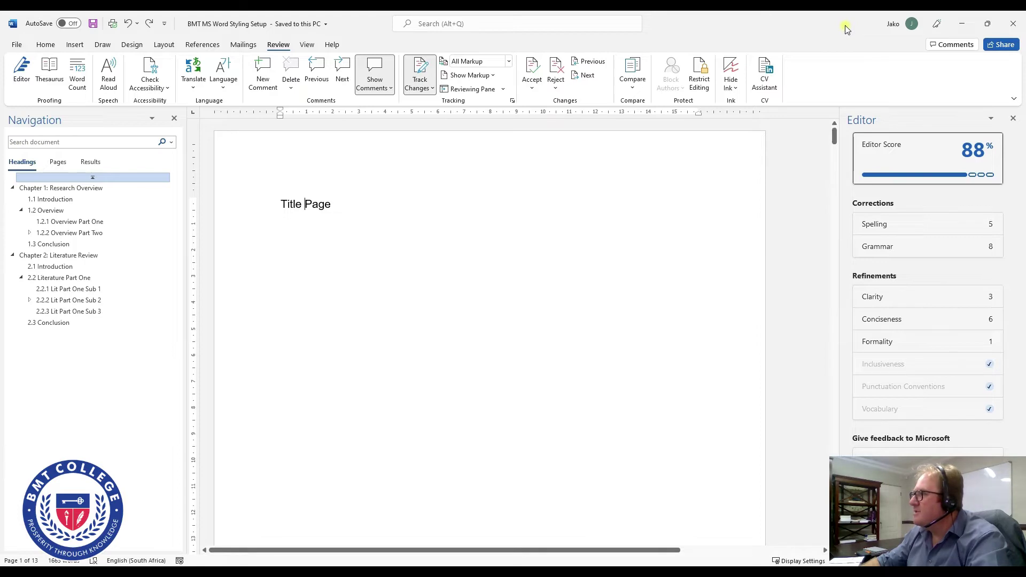
pyautogui.moveTo(848, 30); pyautogui.dragTo(654, 42)
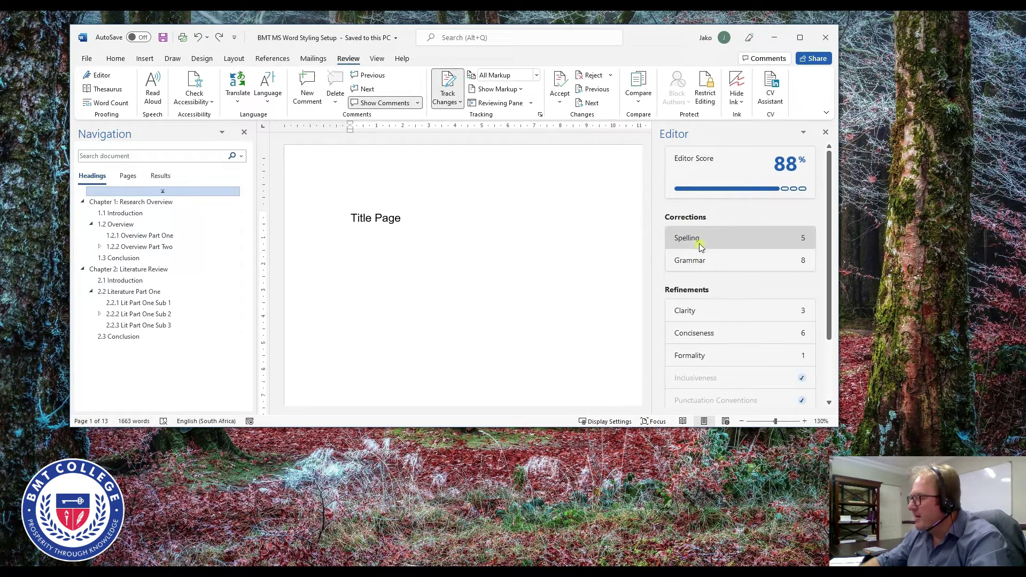
pyautogui.scroll(-1, 768, 286)
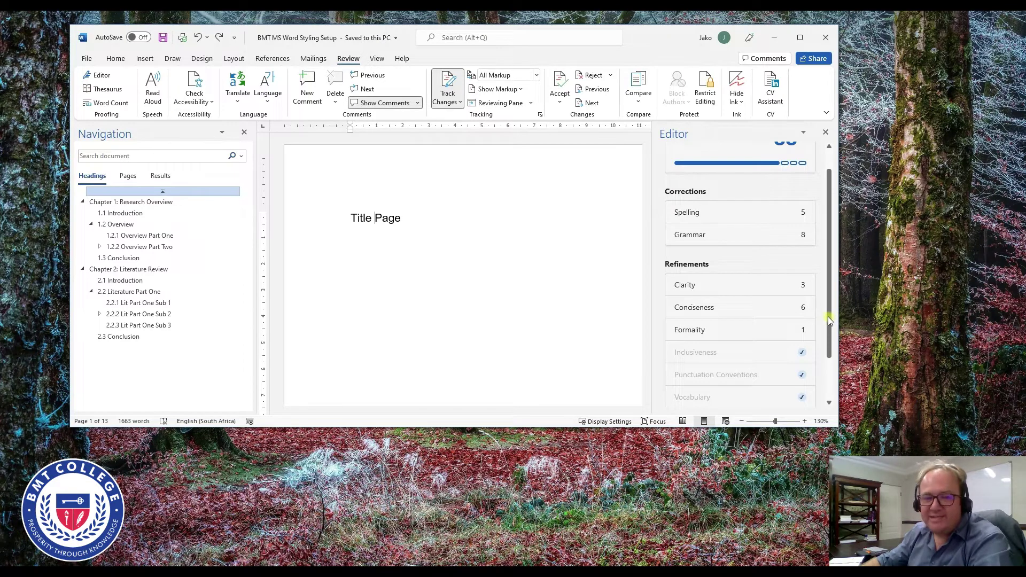
pyautogui.moveTo(827, 316); pyautogui.dragTo(839, 262)
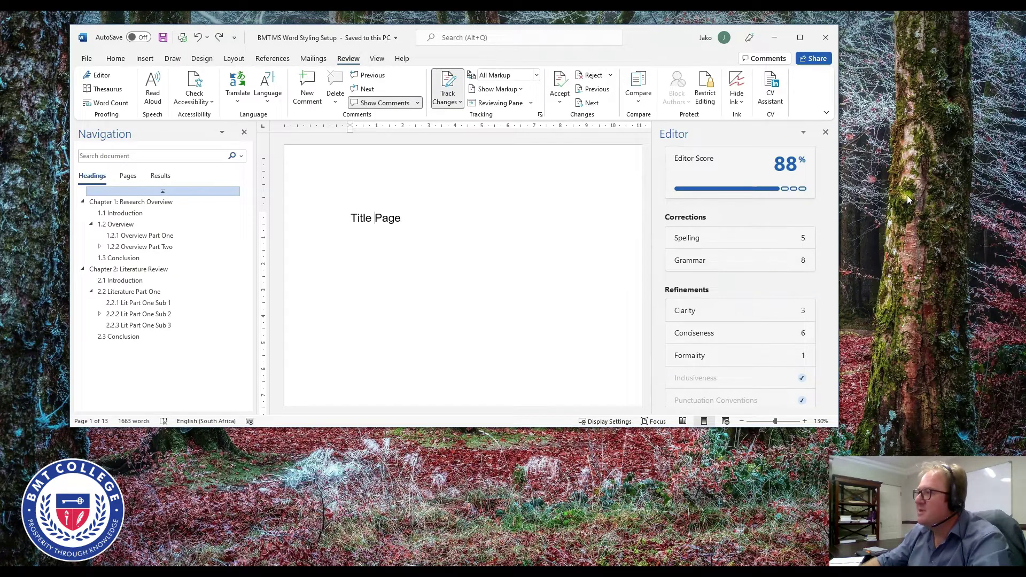
pyautogui.click(797, 44)
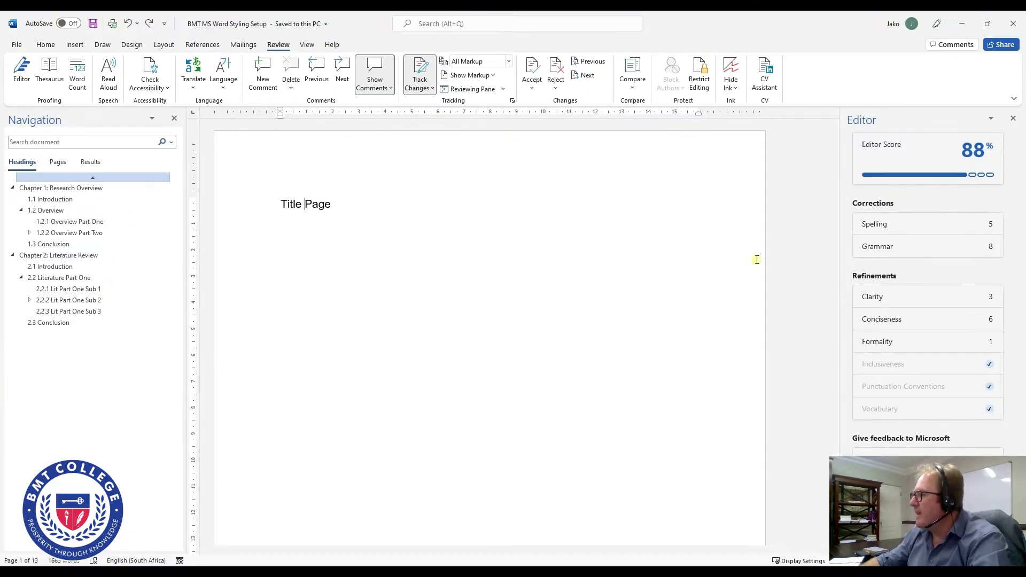
# Go through the Editor's spelling corrections and accept "roar", "superpower", "random", "Heading" and "way".
pyautogui.click(883, 227)
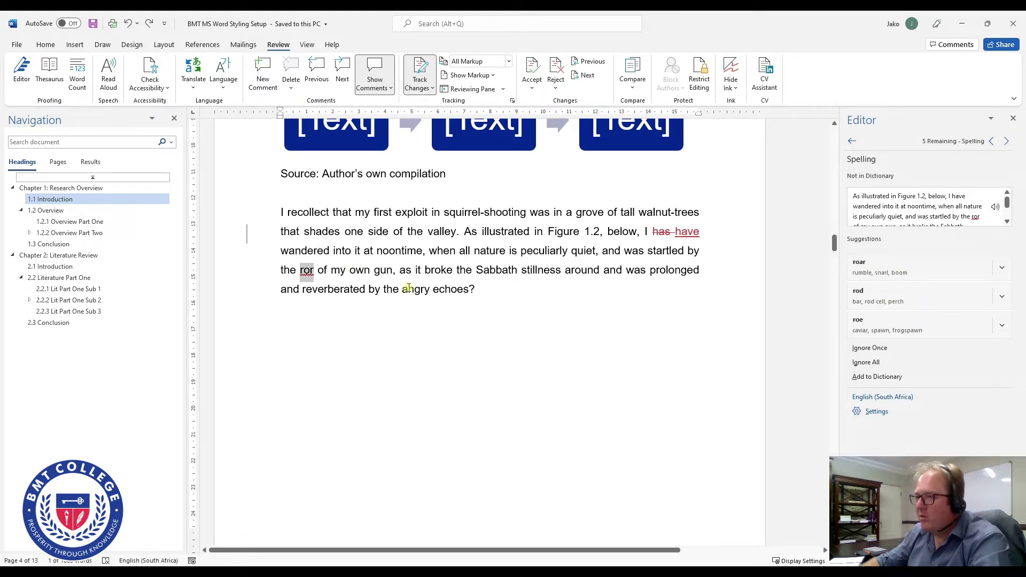
pyautogui.click(867, 268)
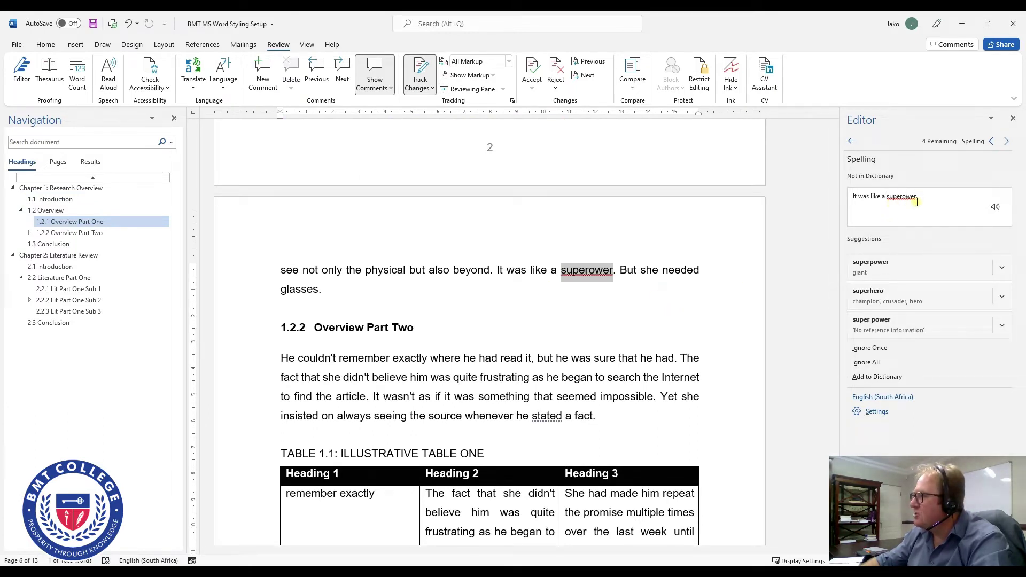
pyautogui.click(879, 269)
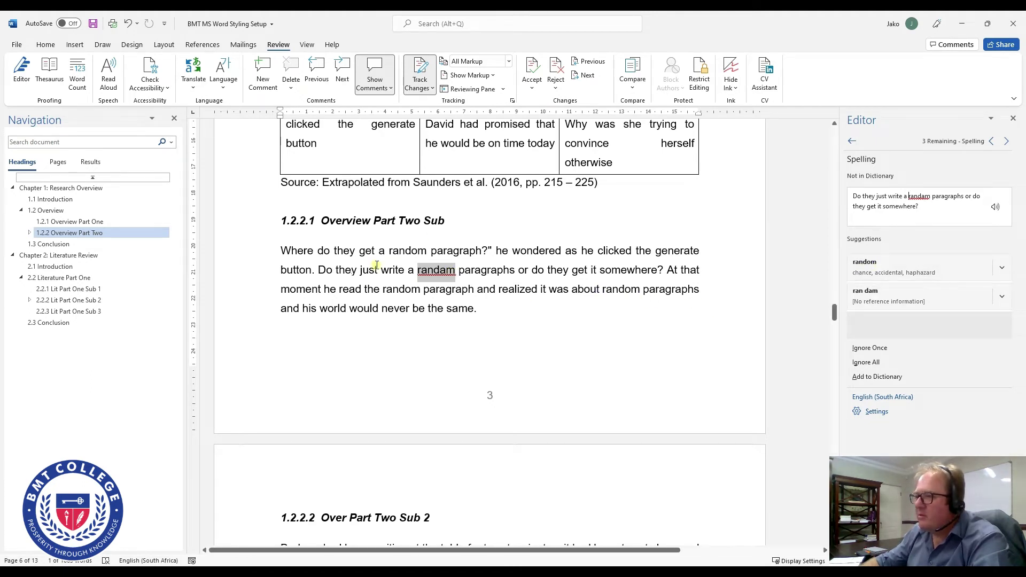
pyautogui.click(881, 271)
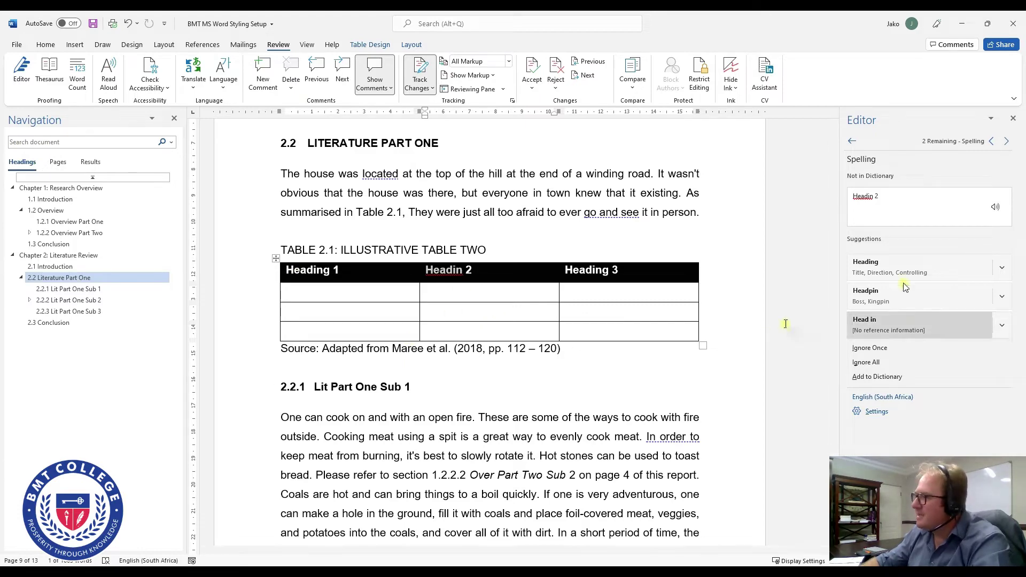
pyautogui.click(869, 274)
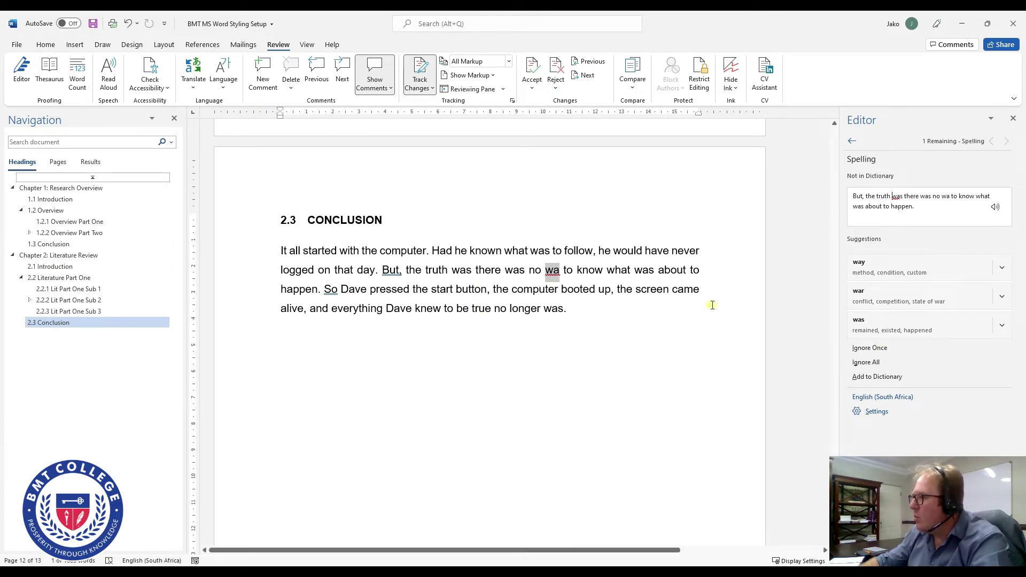
pyautogui.click(855, 266)
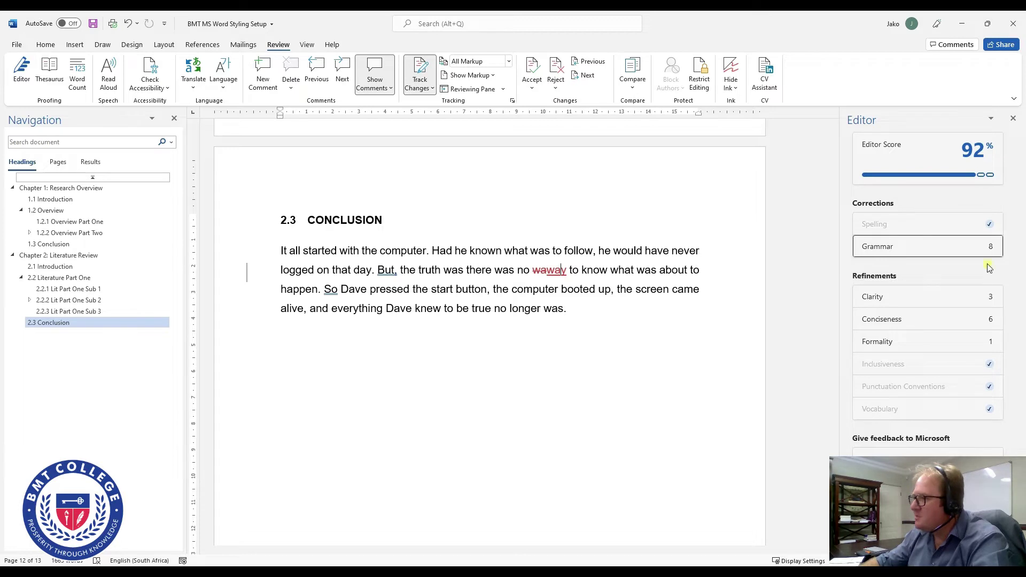
# Start the Editor's grammar corrections and accept "So," in section 2.3 and "is" in section 1.1.
pyautogui.click(893, 248)
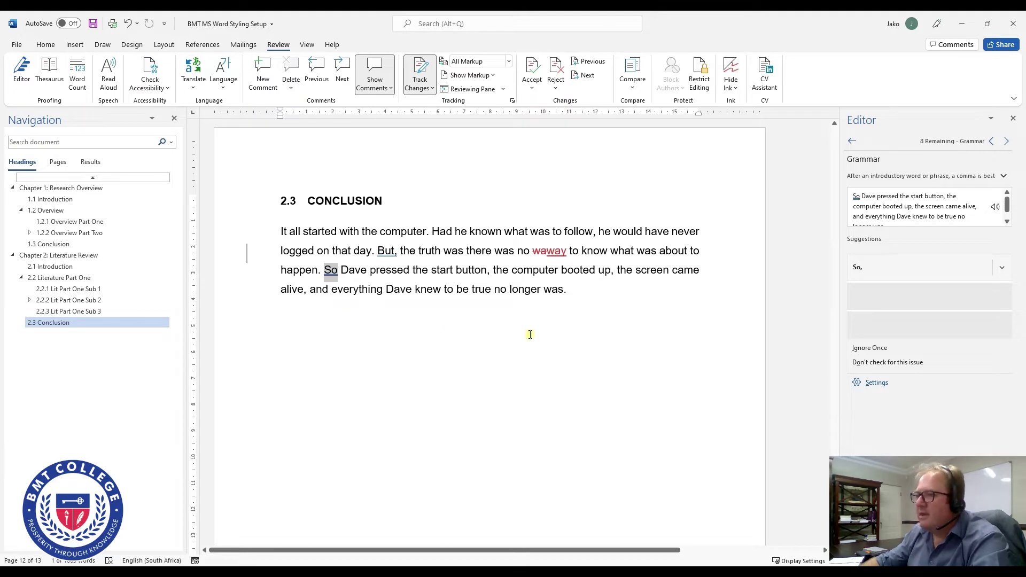
pyautogui.click(332, 270)
pyautogui.click(357, 270)
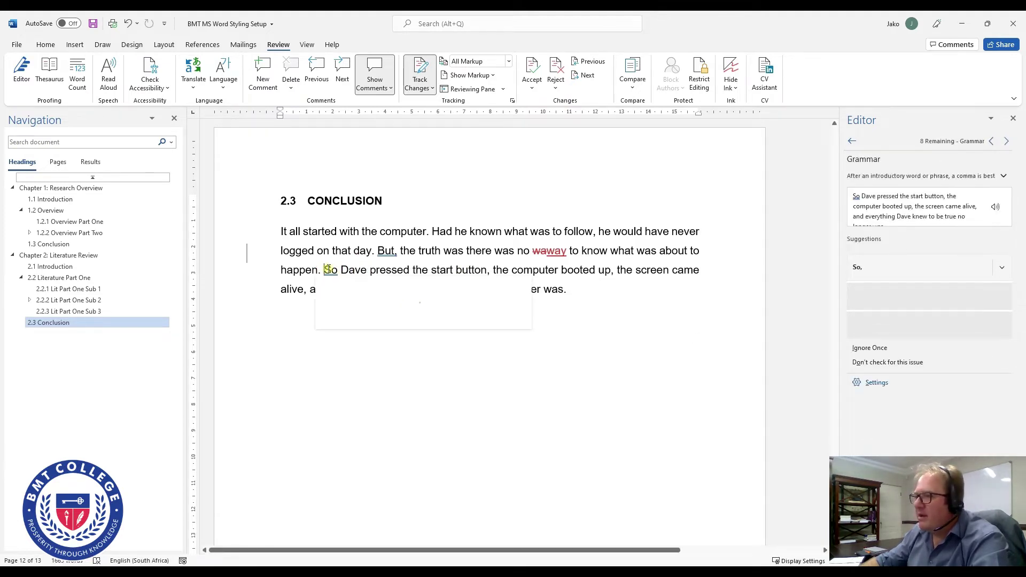
pyautogui.click(905, 272)
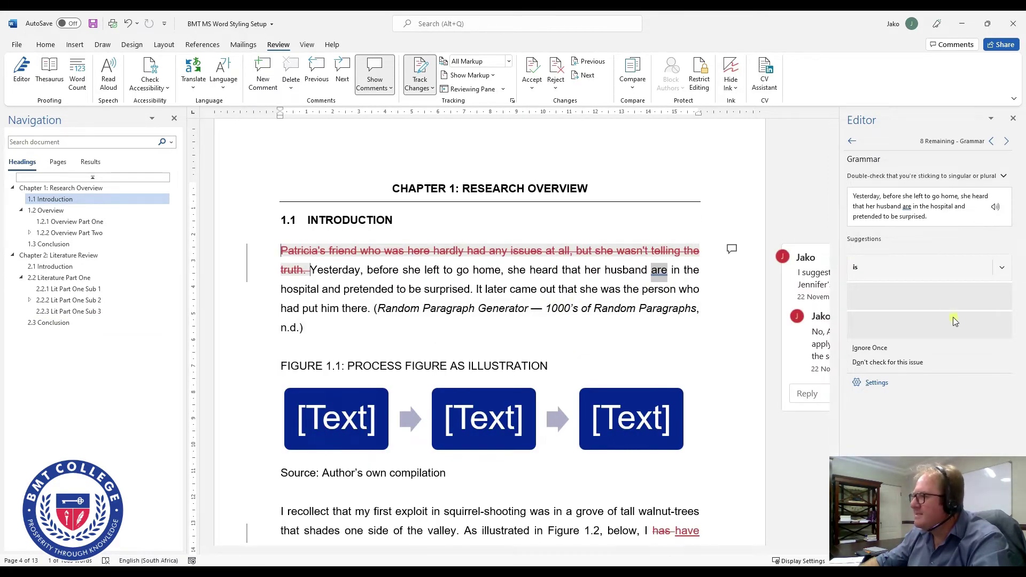
pyautogui.click(864, 270)
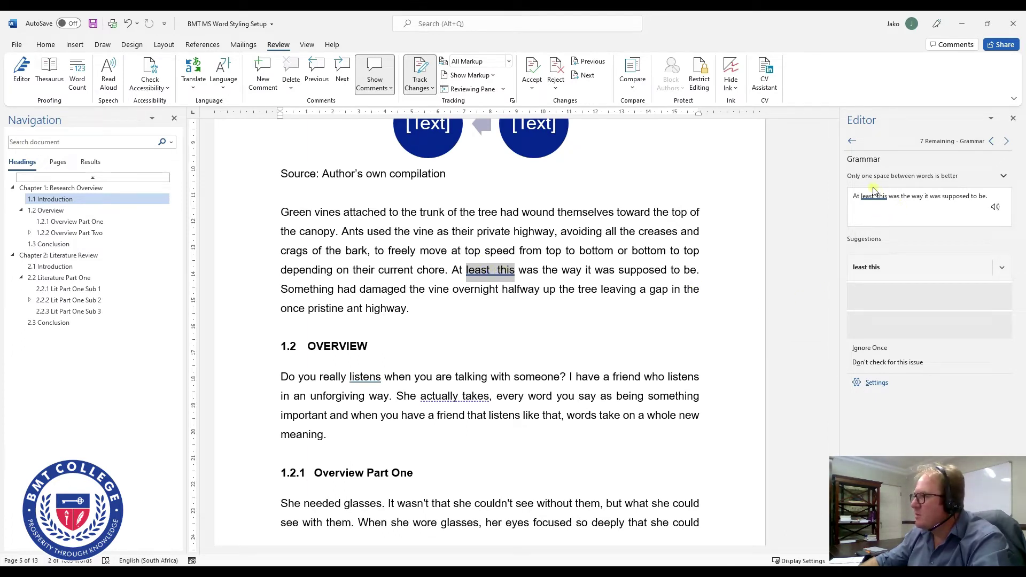
# With formatting marks shown, accept the single-spaced "least this" for the double space in section 1.1, and hide the marks again.
pyautogui.click(500, 279)
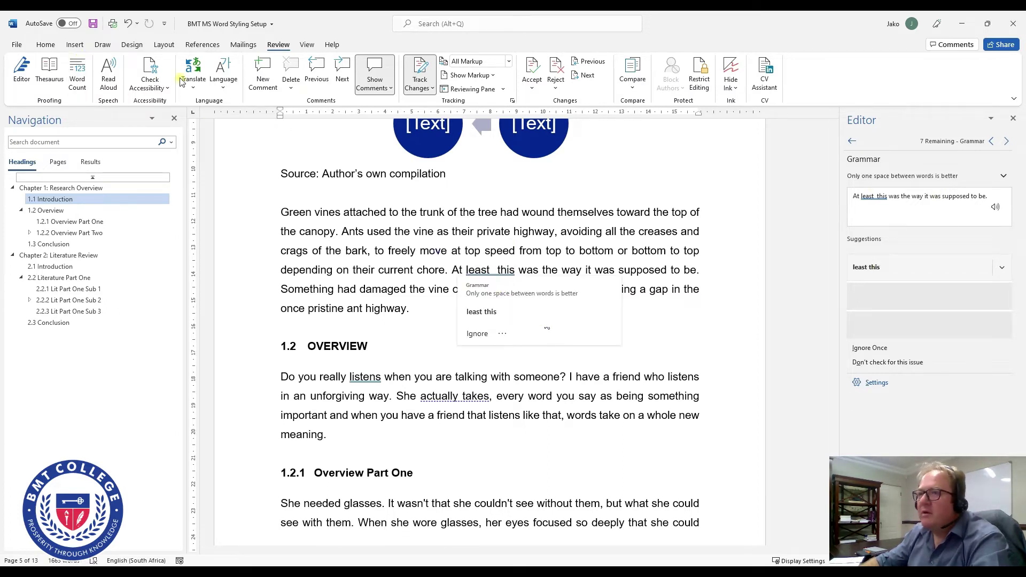
pyautogui.click(47, 45)
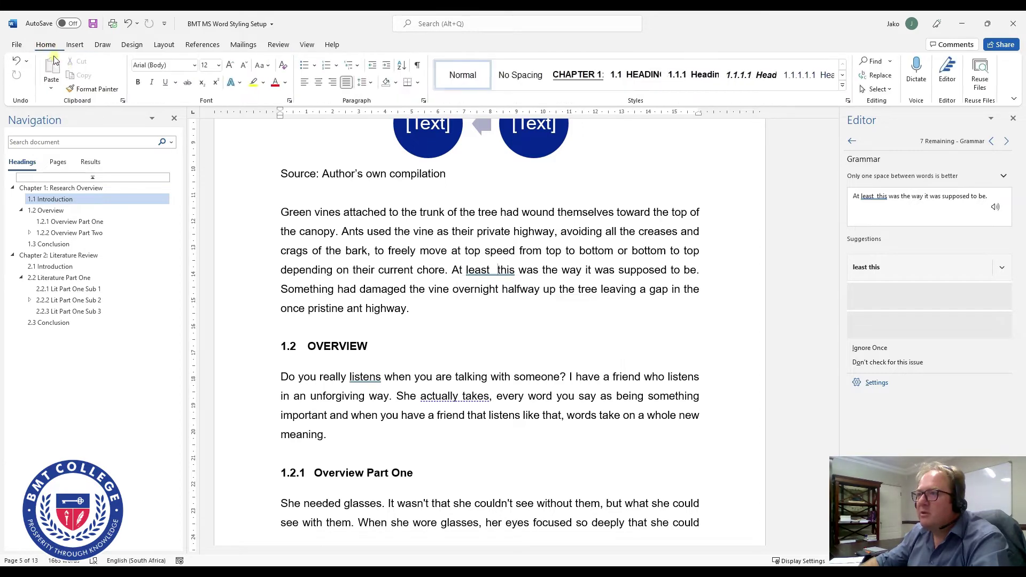
pyautogui.click(419, 67)
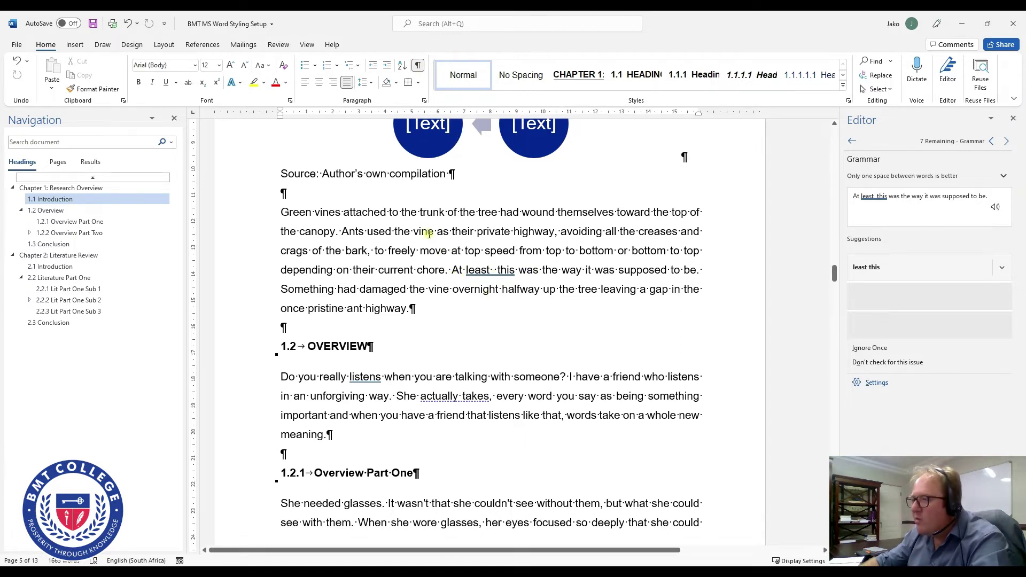
pyautogui.click(495, 271)
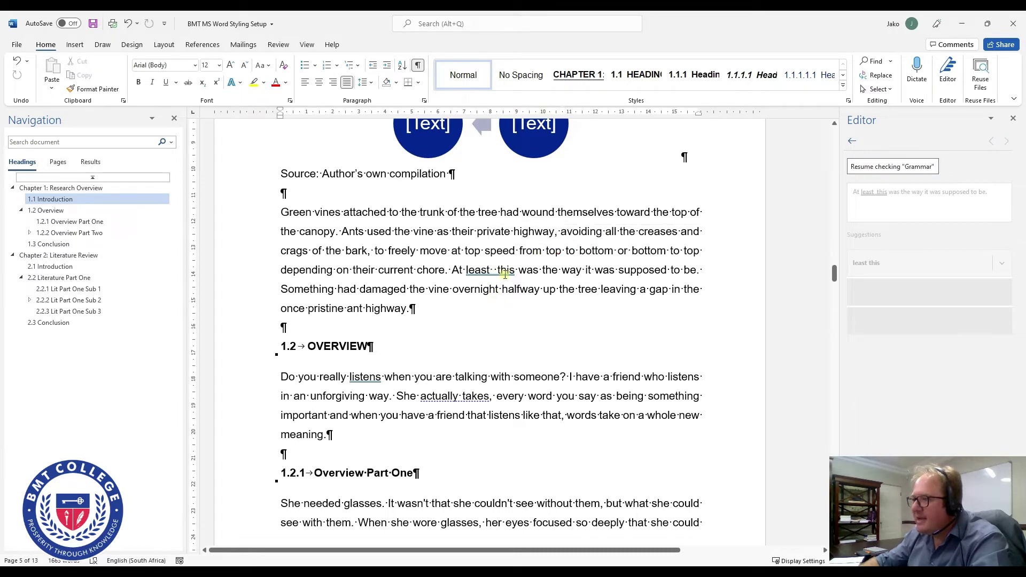
pyautogui.click(497, 271)
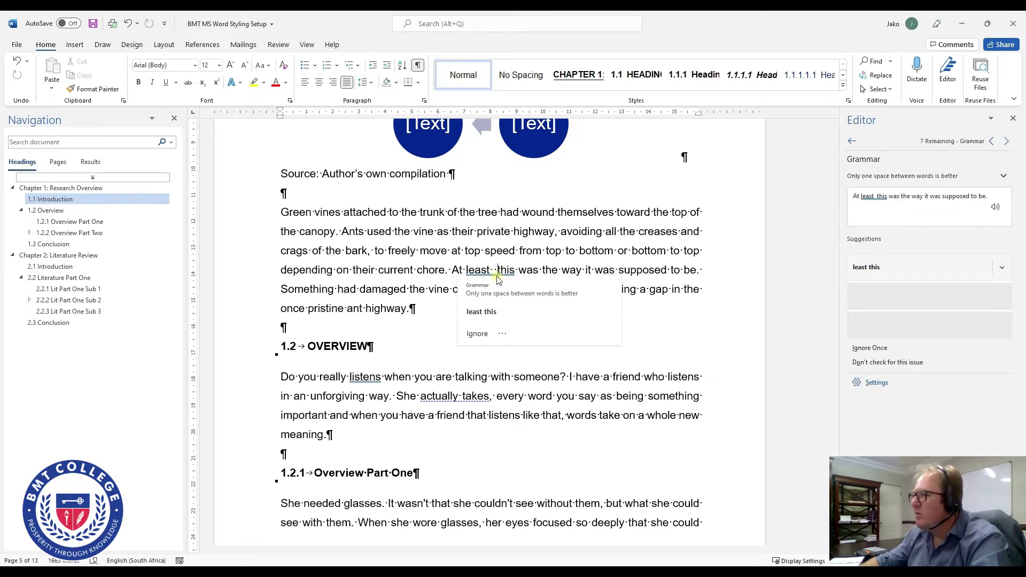
pyautogui.click(876, 272)
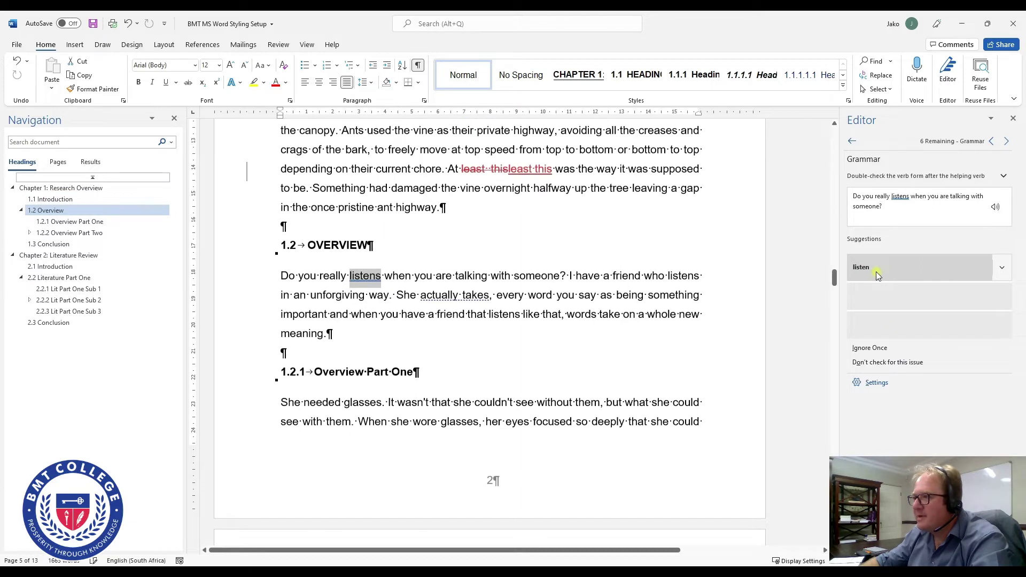
pyautogui.click(418, 66)
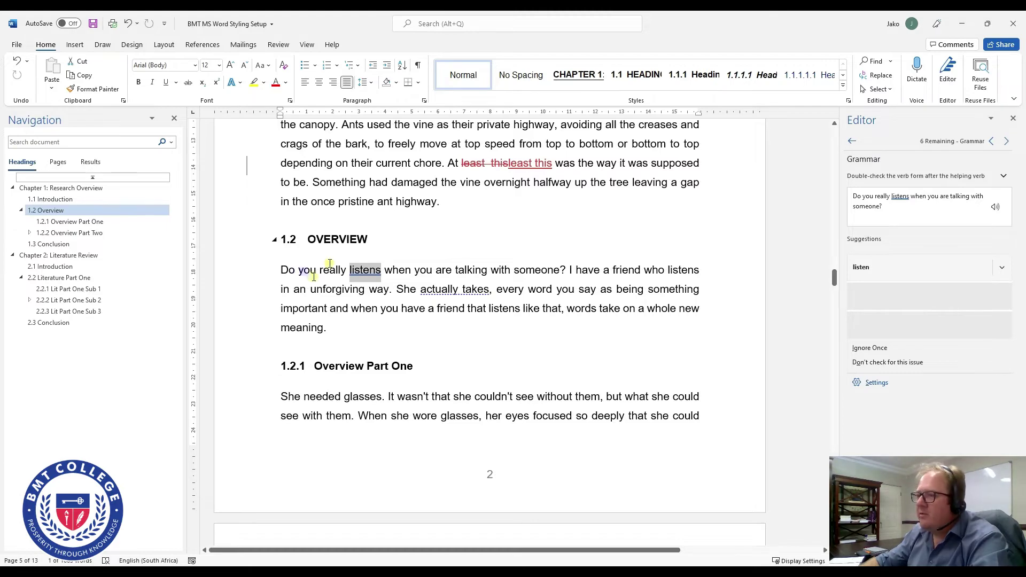
# Accept the grammar suggestions "listen", "has forced", "good answer", "hold" and "But" without its comma.
pyautogui.click(913, 266)
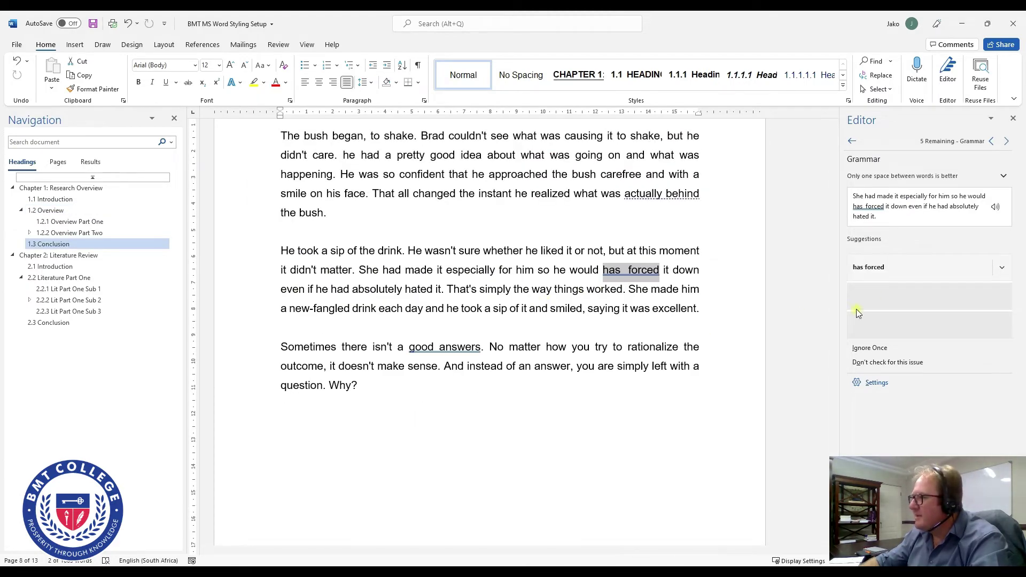
pyautogui.click(858, 272)
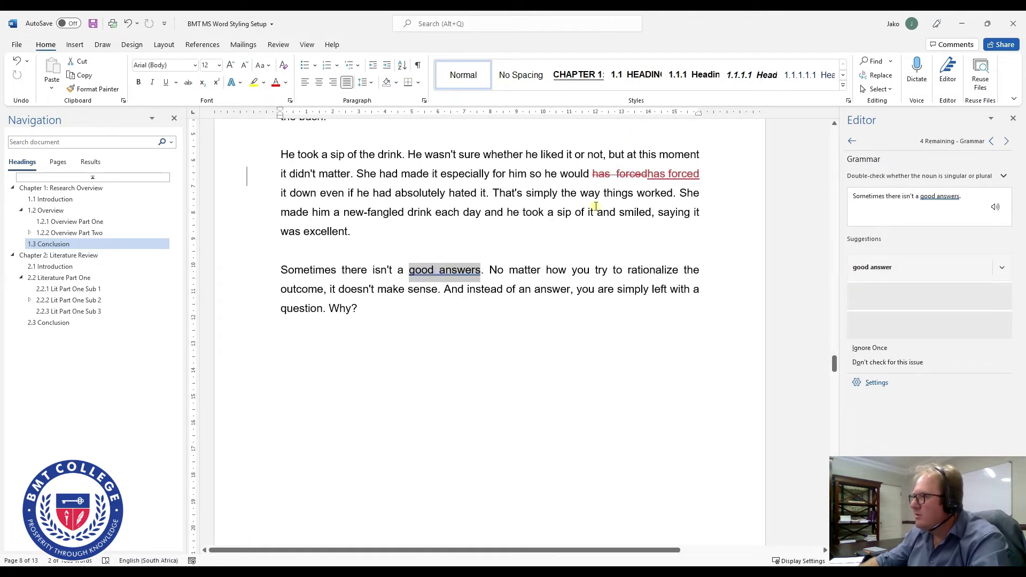
pyautogui.click(868, 273)
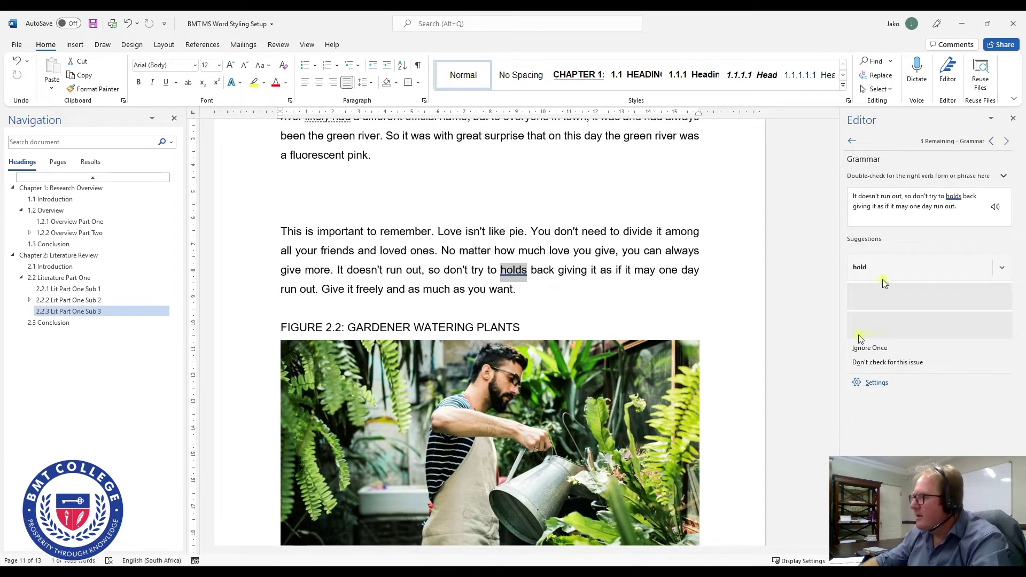
pyautogui.click(870, 269)
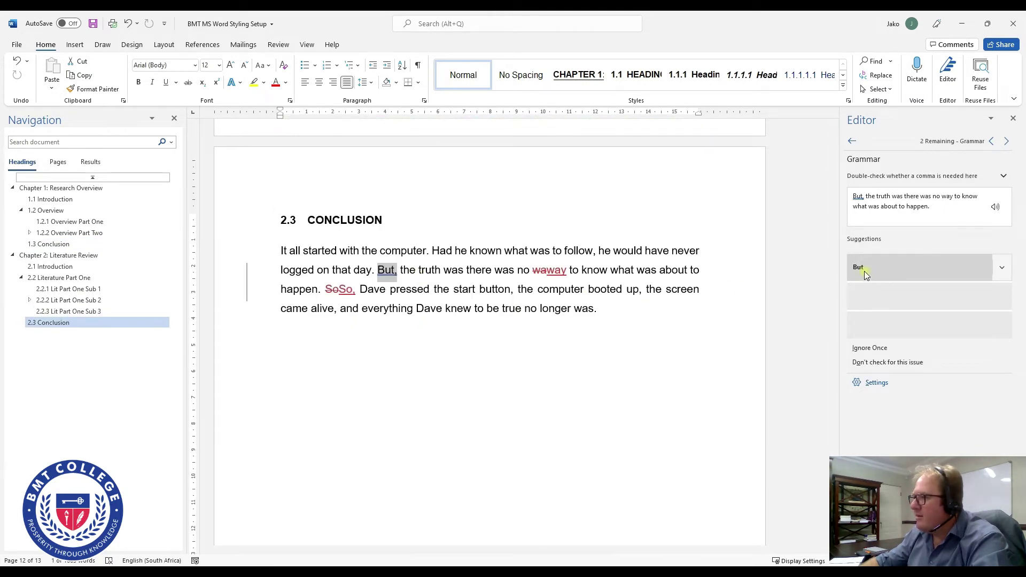
pyautogui.click(860, 268)
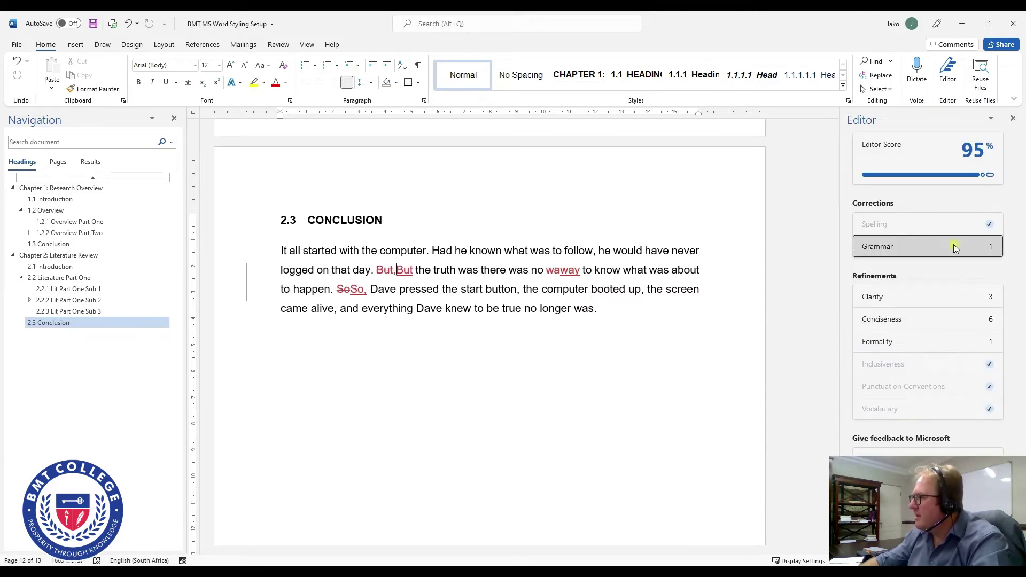
# Try to open the remaining grammar correction from the Editor's overview.
pyautogui.click(878, 251)
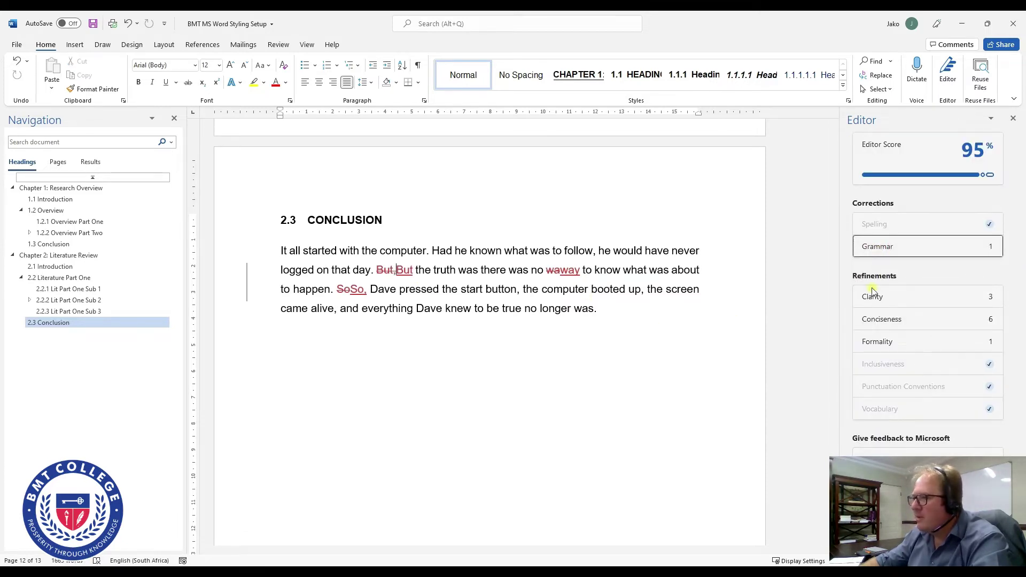
pyautogui.click(916, 227)
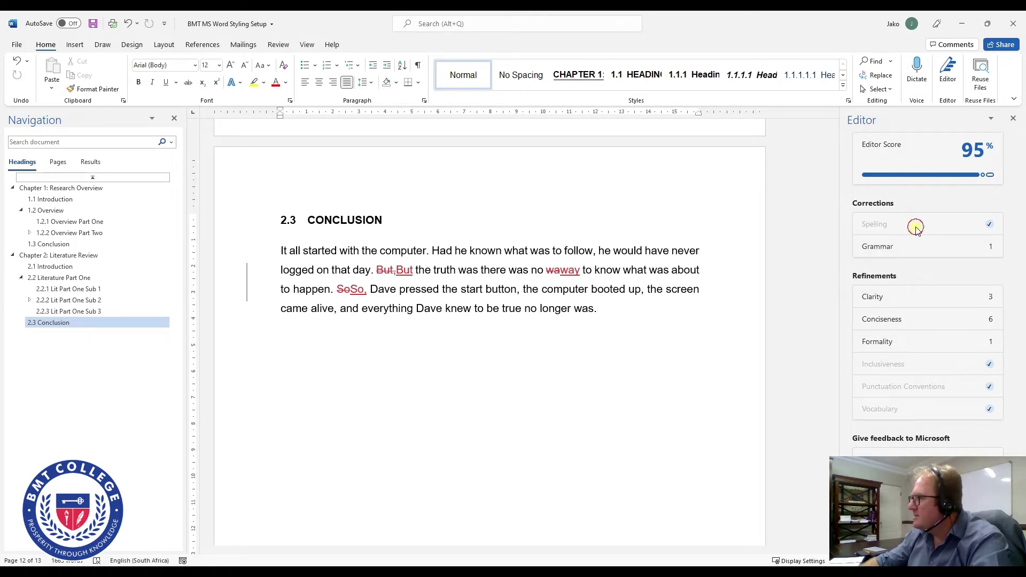
pyautogui.click(889, 246)
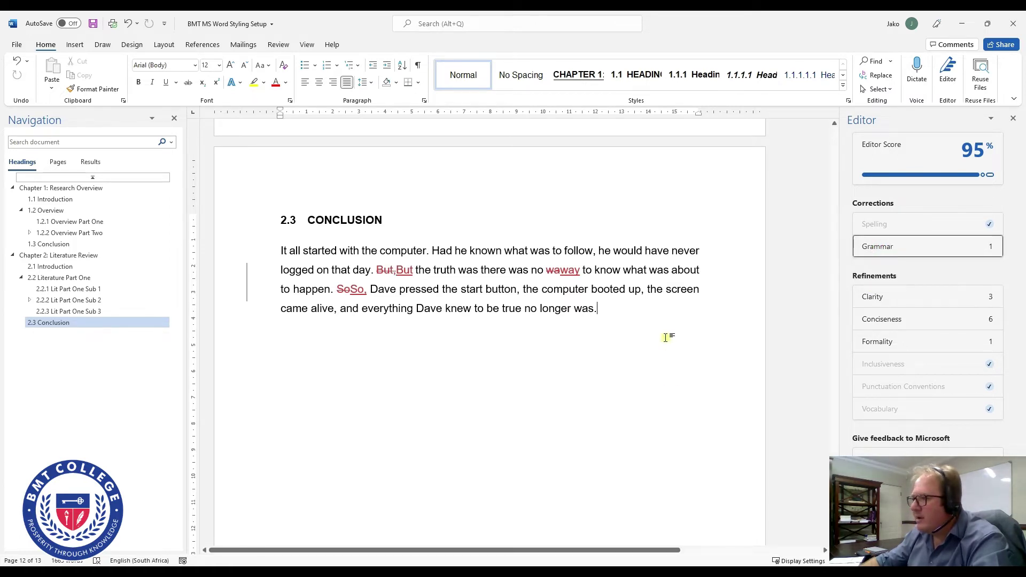
# Start the Editor's clarity refinements and ignore once the suggestions for "stated" and "located".
pyautogui.click(919, 293)
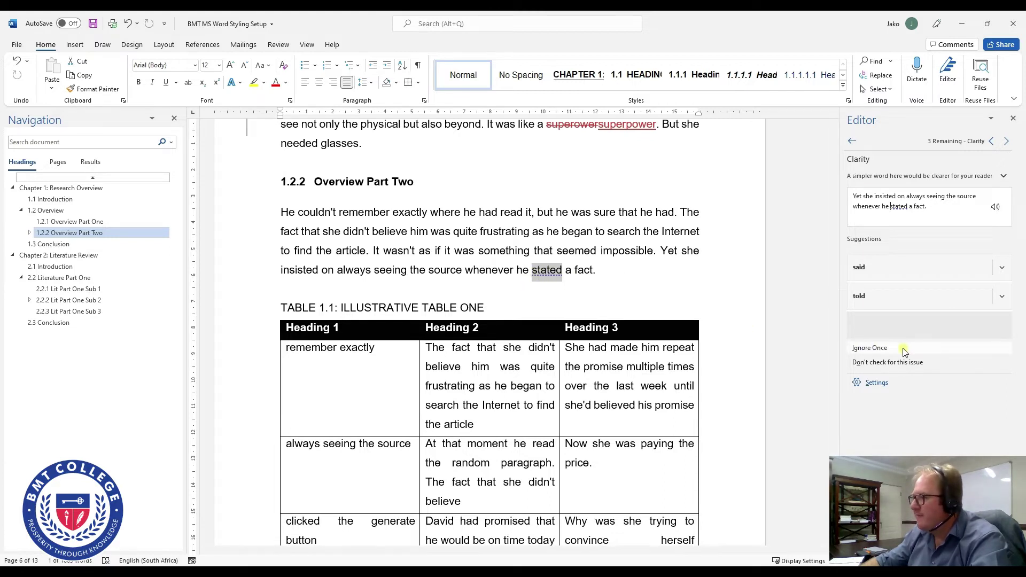
pyautogui.click(881, 351)
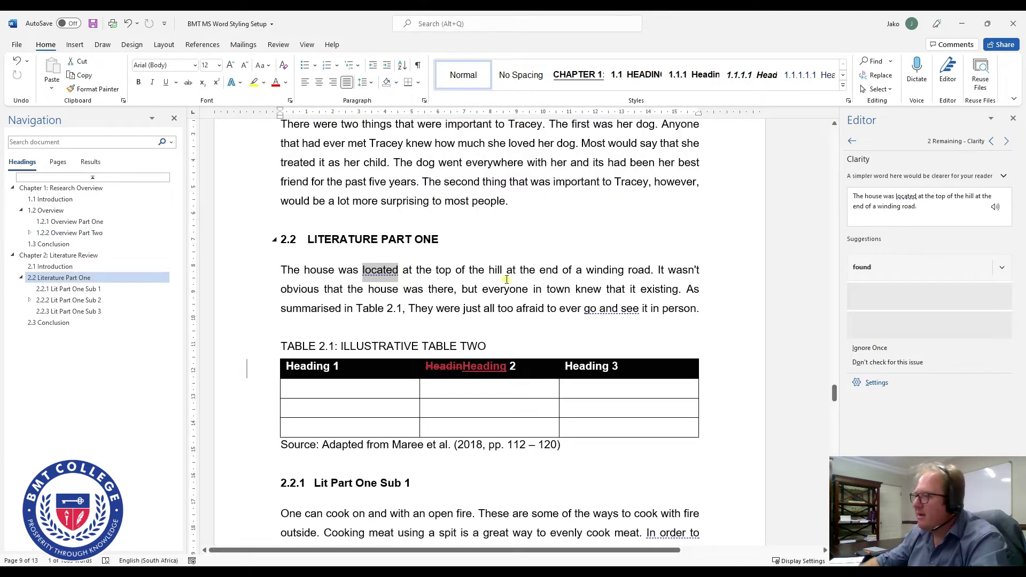
pyautogui.click(871, 349)
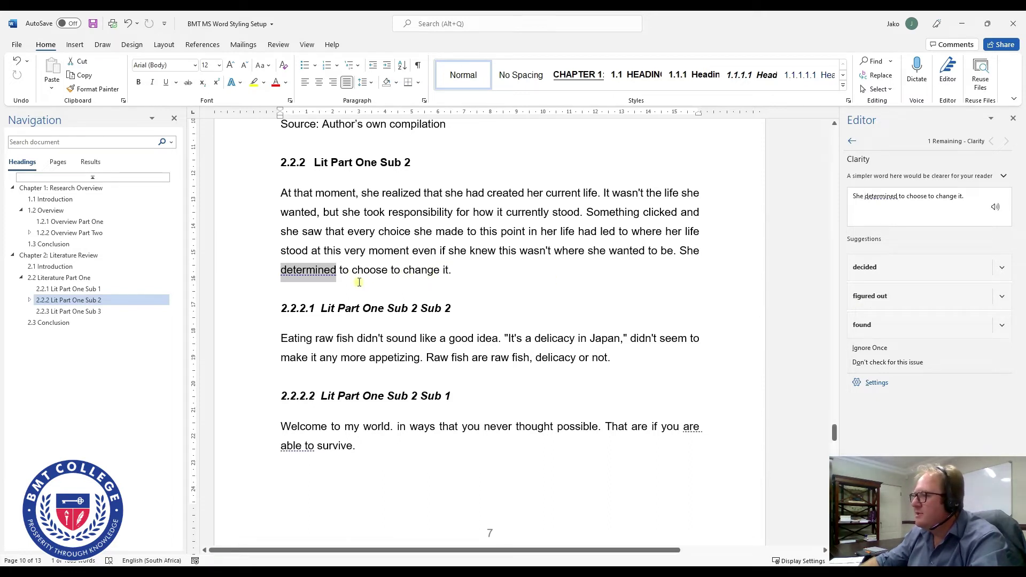
# Insert "was" before "determined" in section 2.2.2 and resume the clarity check.
pyautogui.click(320, 270)
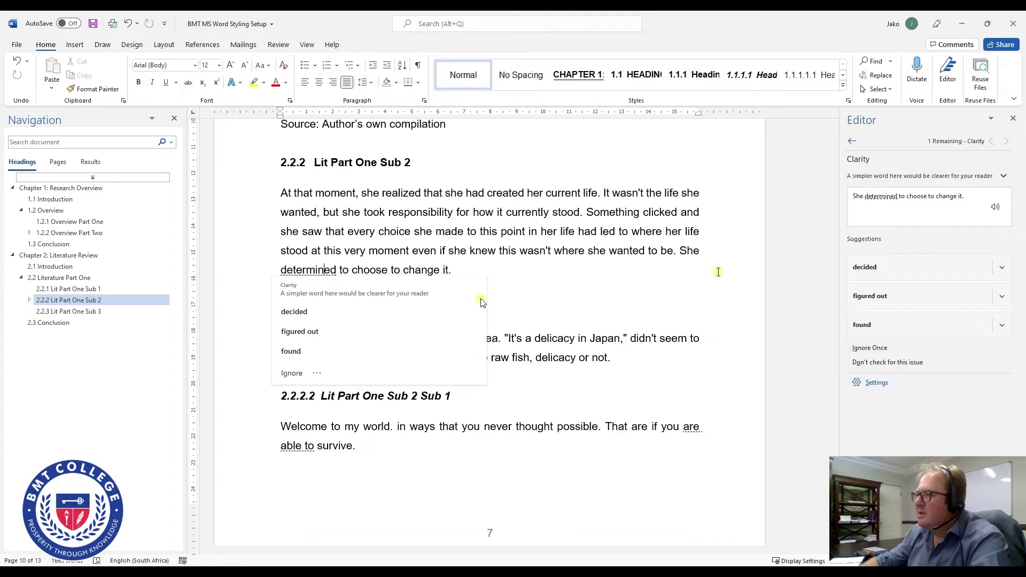
pyautogui.click(702, 252)
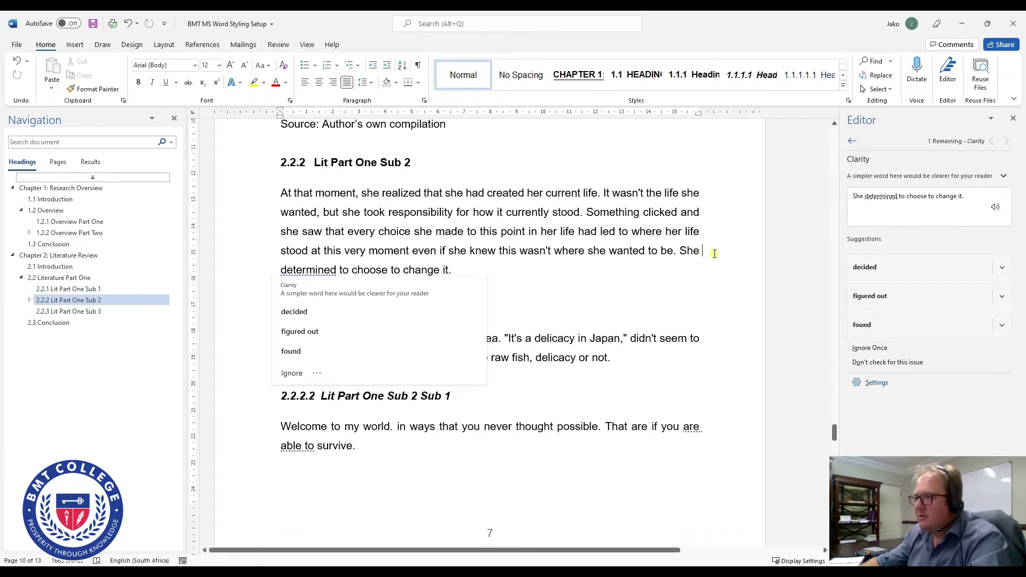
pyautogui.write('was')
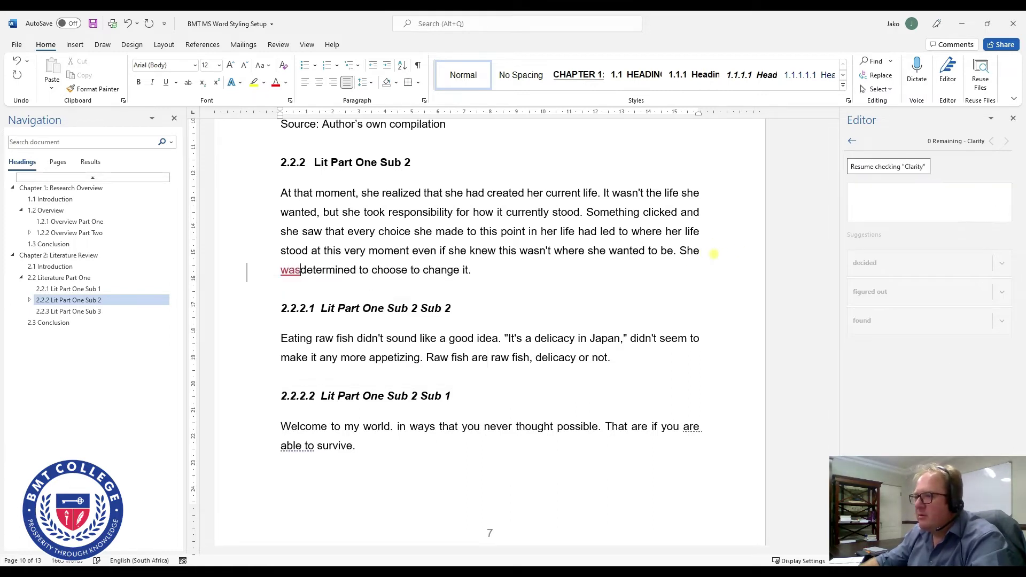
pyautogui.click(516, 269)
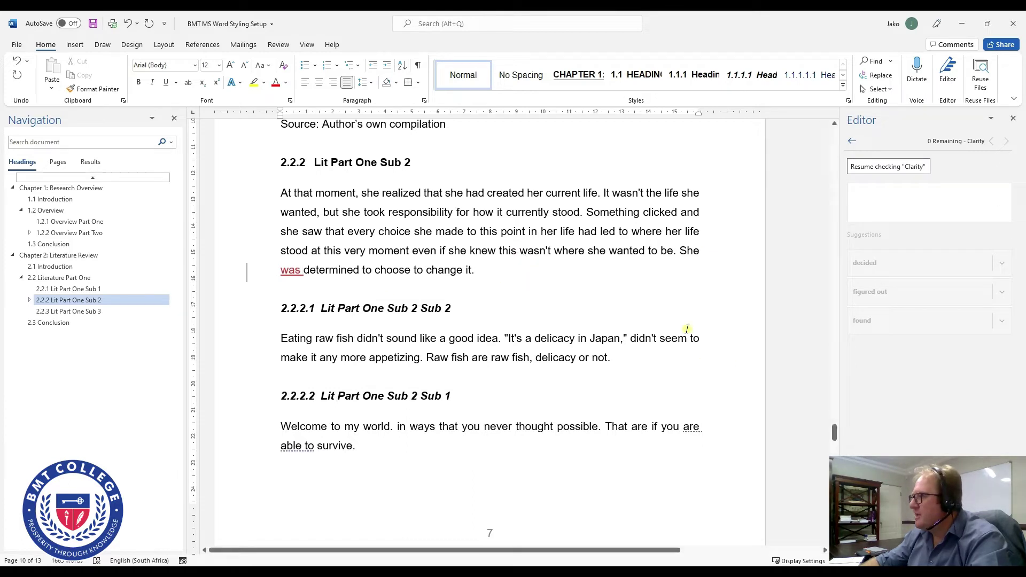
pyautogui.click(888, 168)
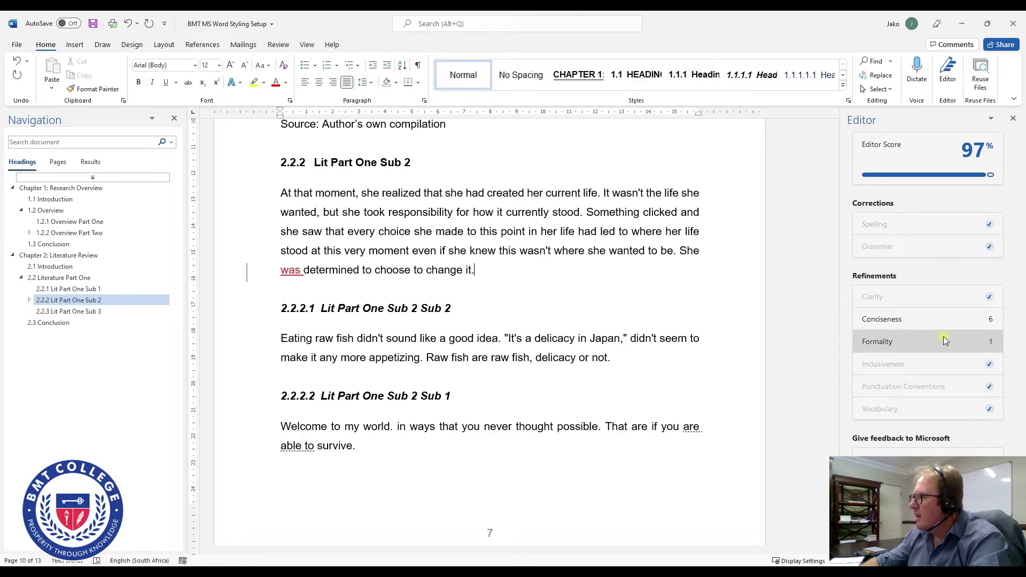
# Start the conciseness refinements and accept the suggestions "can", "had", "takes", "anything", "behind" and "To".
pyautogui.click(895, 321)
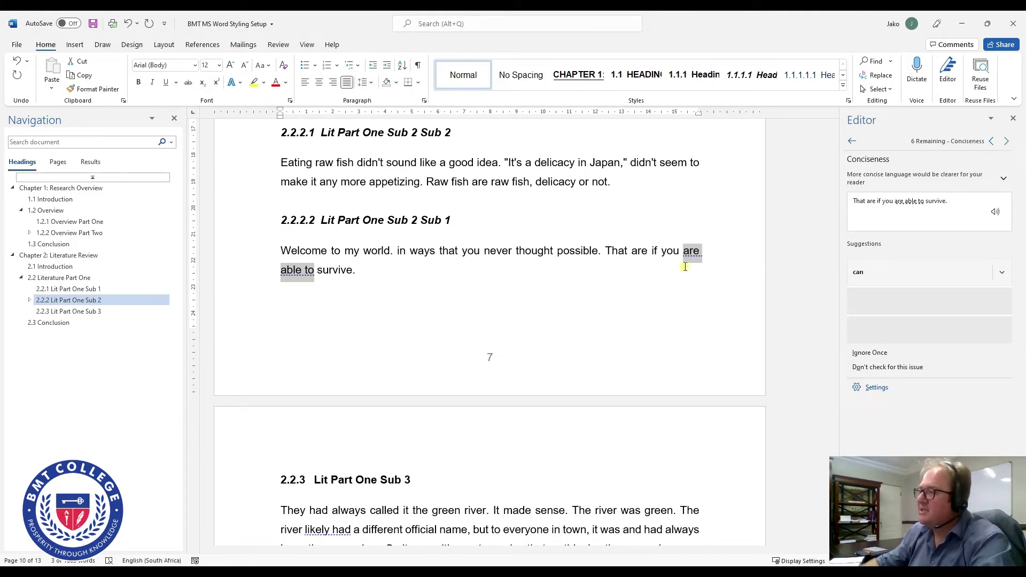
pyautogui.click(860, 272)
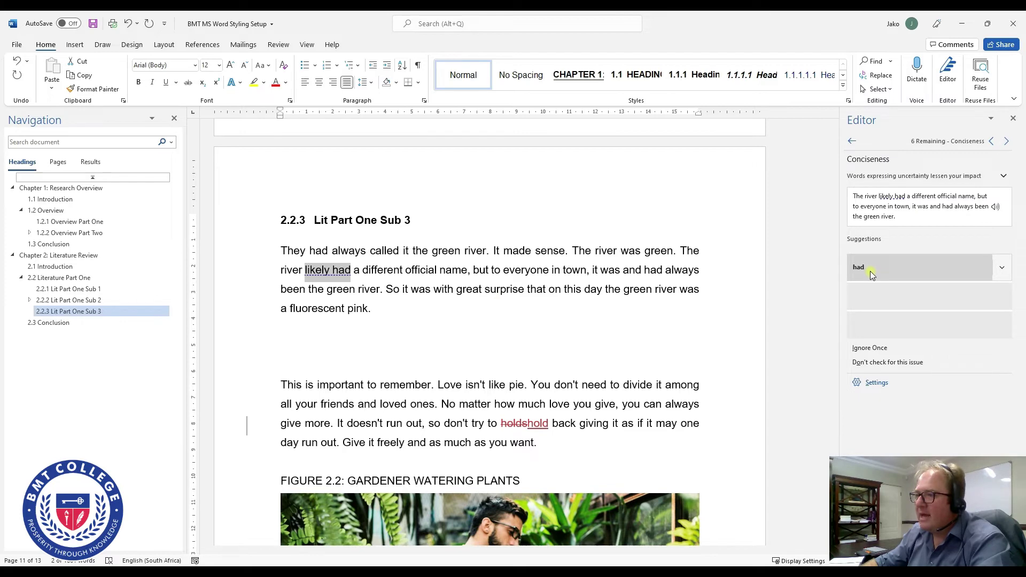
pyautogui.click(870, 270)
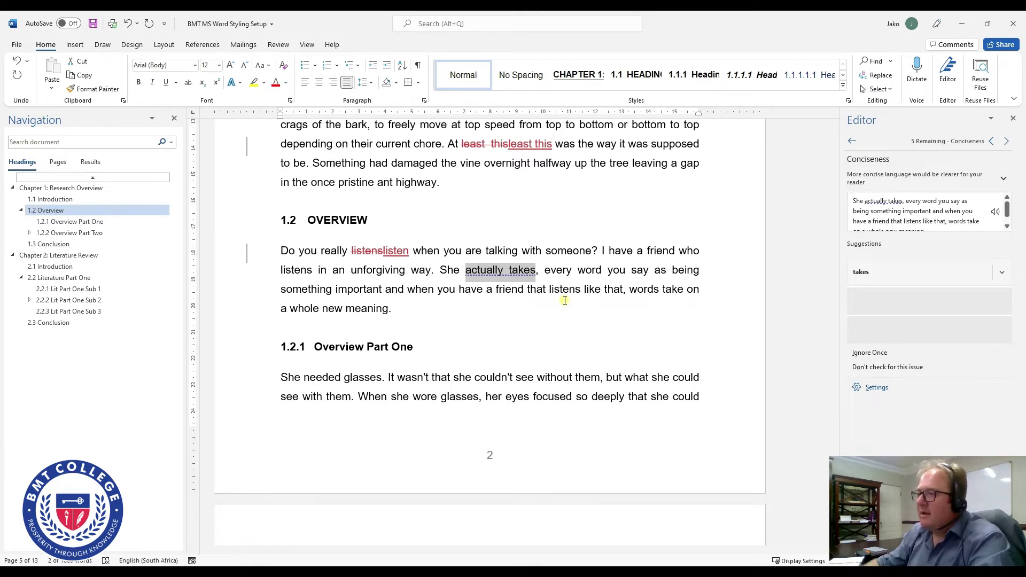
pyautogui.click(874, 274)
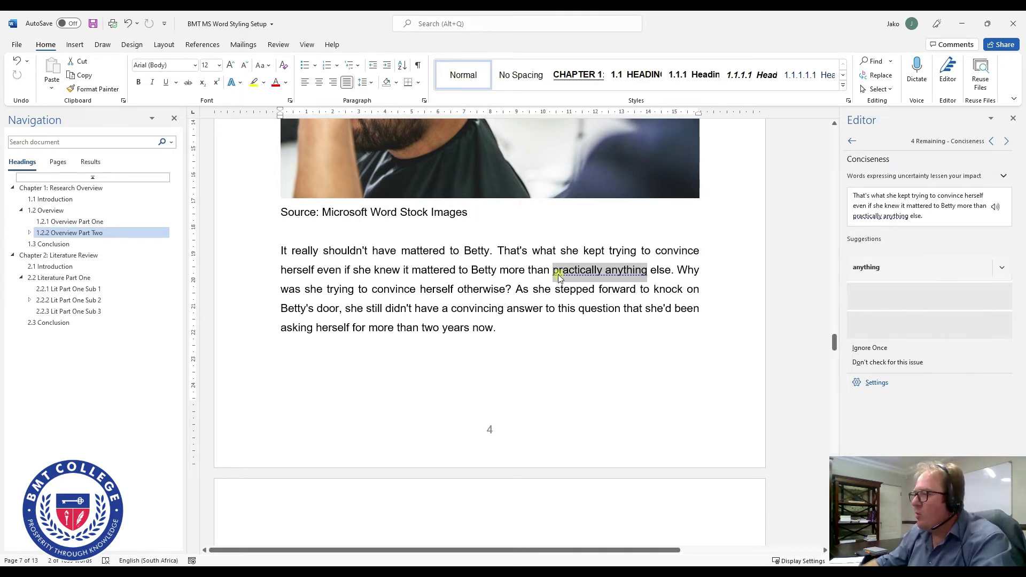
pyautogui.click(877, 272)
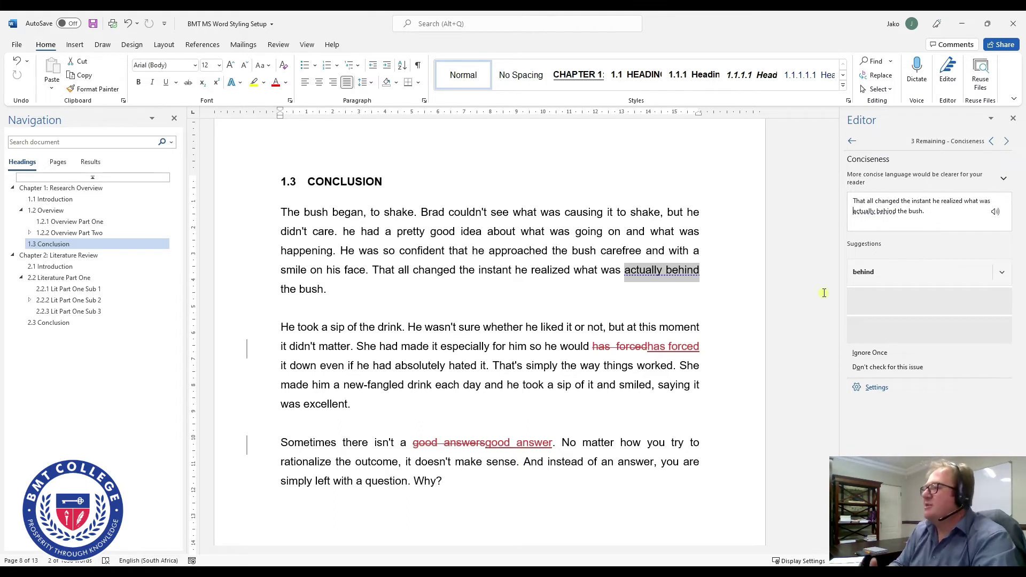
pyautogui.click(870, 275)
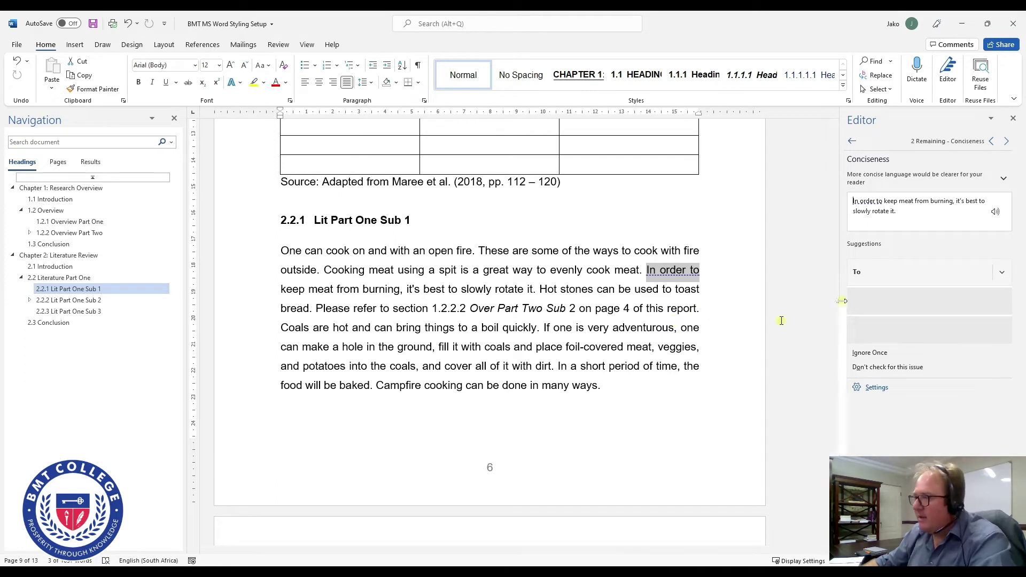
pyautogui.click(881, 274)
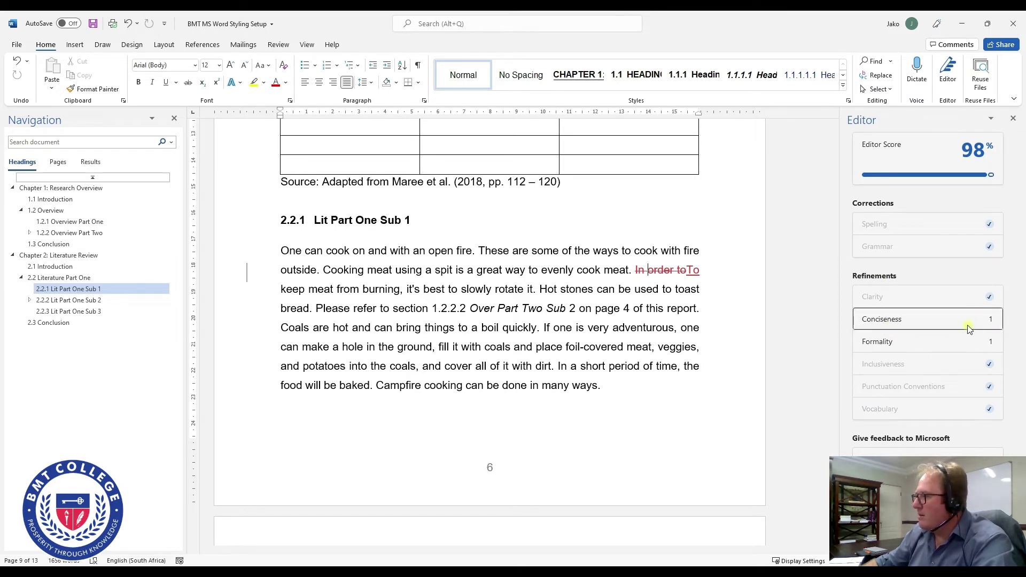
# Accept the formality suggestion "see" for "go and see" in section 2.2, and try to reopen the formality refinements.
pyautogui.click(903, 345)
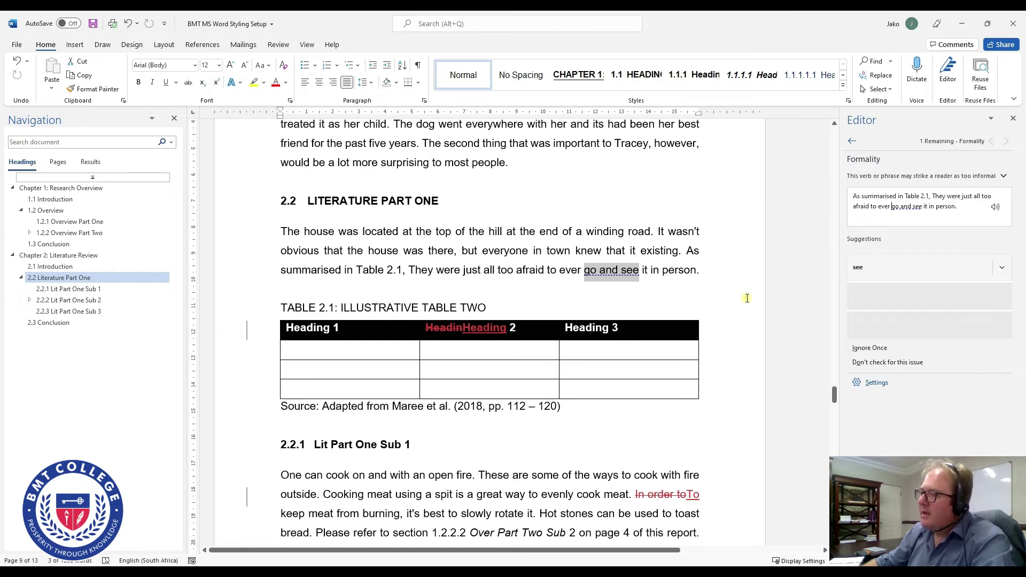
pyautogui.click(865, 271)
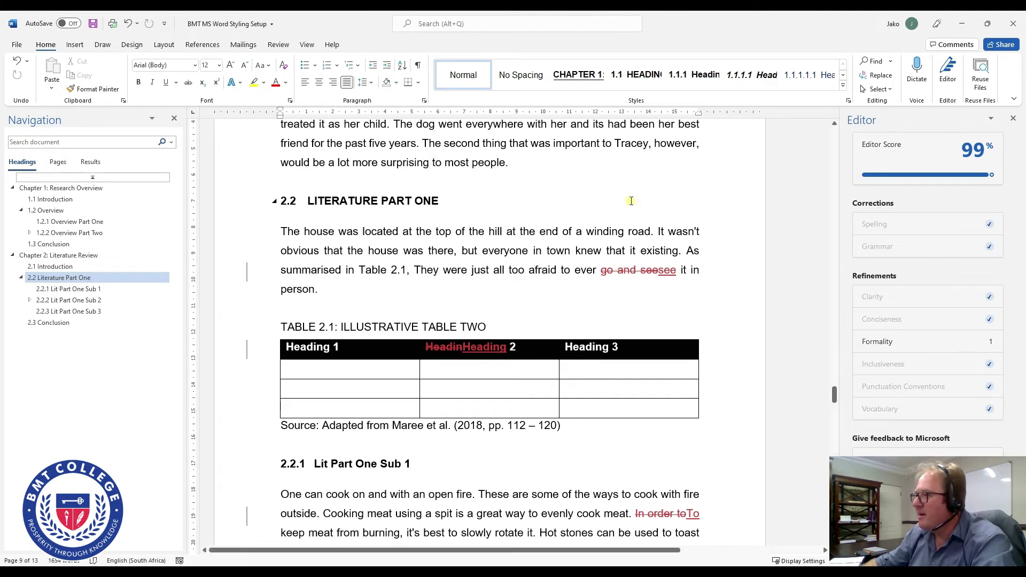
pyautogui.click(957, 347)
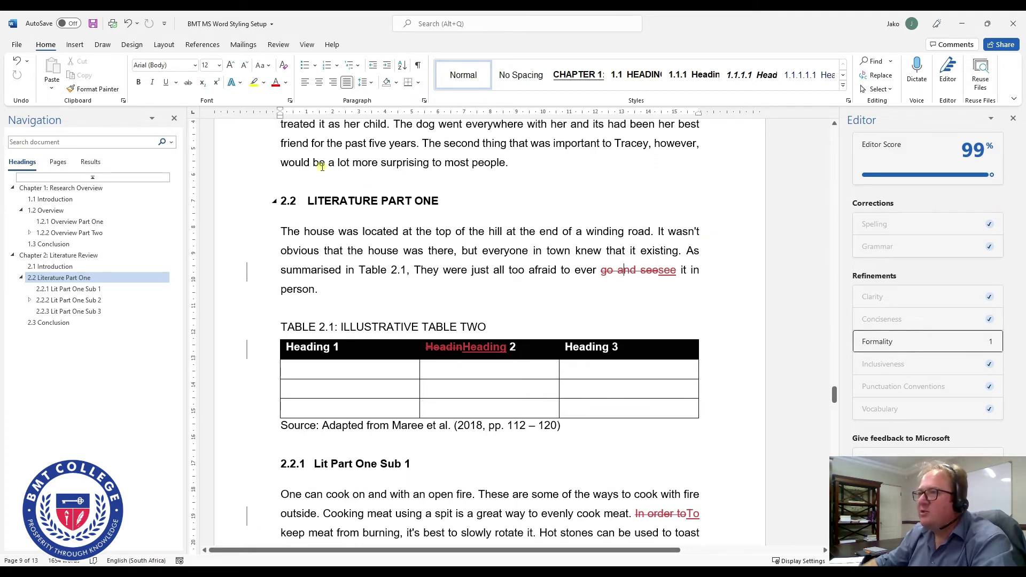
# Go back to the tracked "is" correction in section 1.1 and switch the review display to Simple Markup.
pyautogui.click(611, 274)
pyautogui.scroll(-2, 680, 348)
pyautogui.scroll(-2, 691, 385)
pyautogui.moveTo(835, 402); pyautogui.dragTo(838, 241)
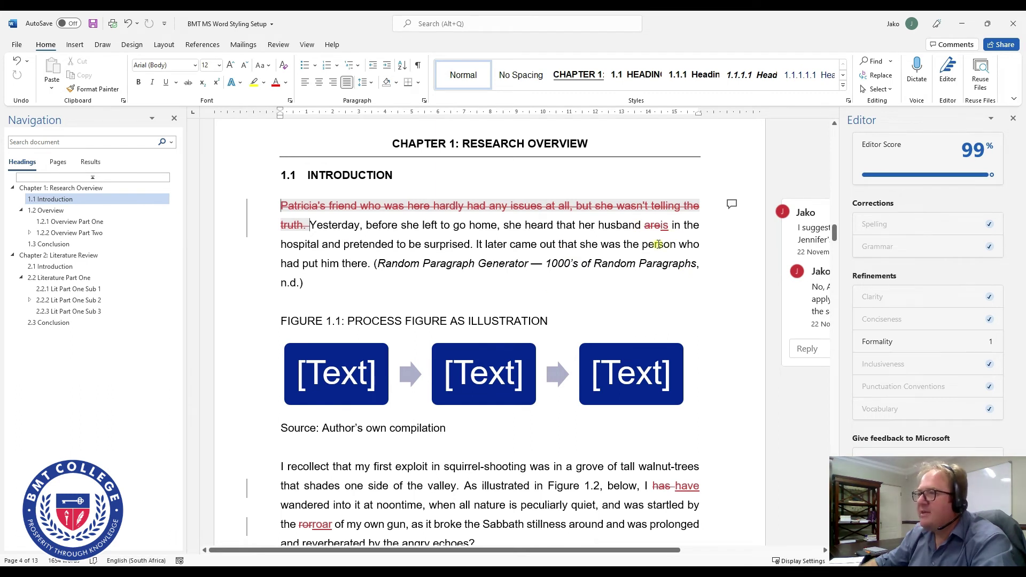
pyautogui.doubleClick(662, 225)
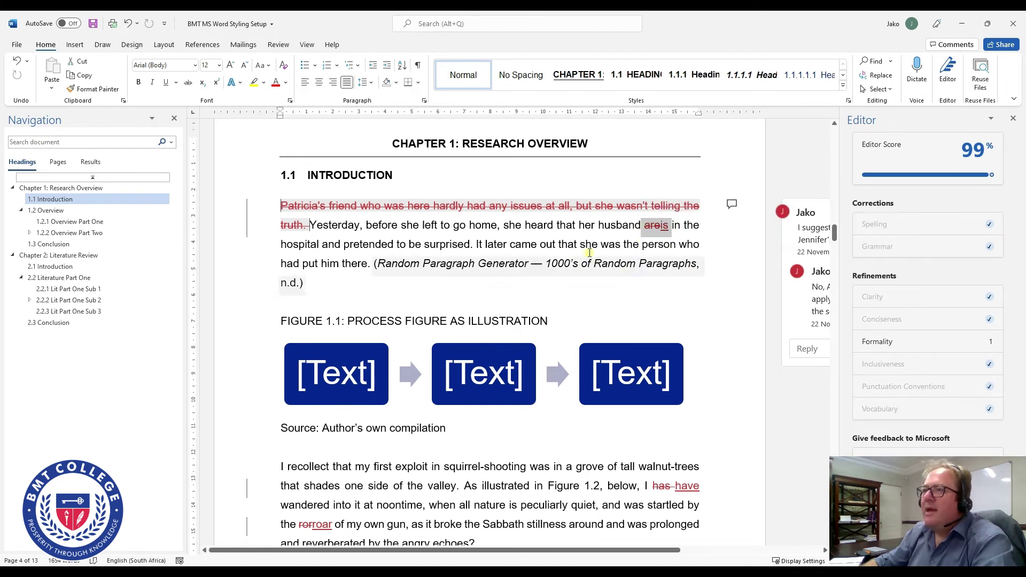
pyautogui.click(278, 46)
pyautogui.click(508, 63)
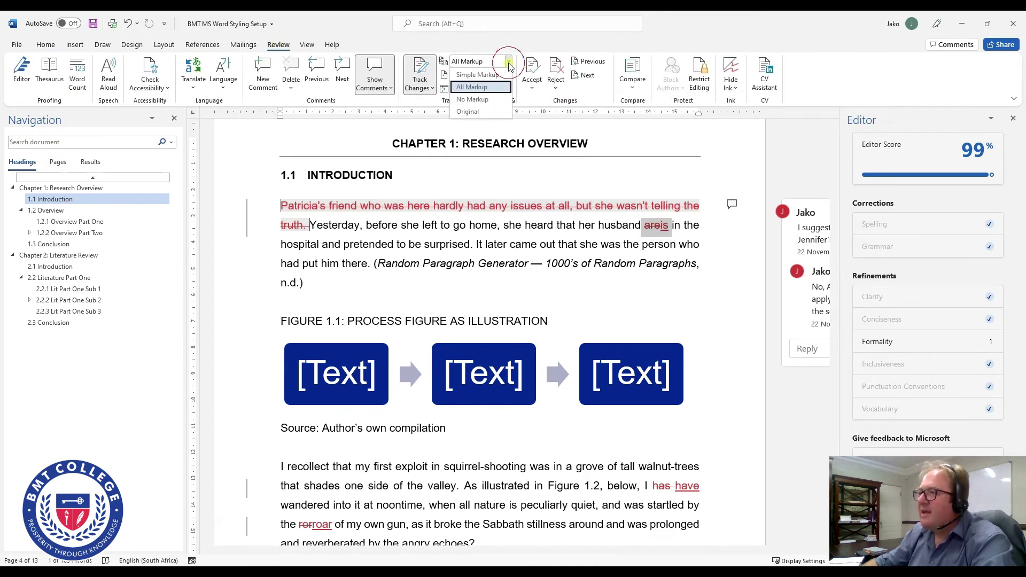
pyautogui.click(481, 76)
pyautogui.click(497, 215)
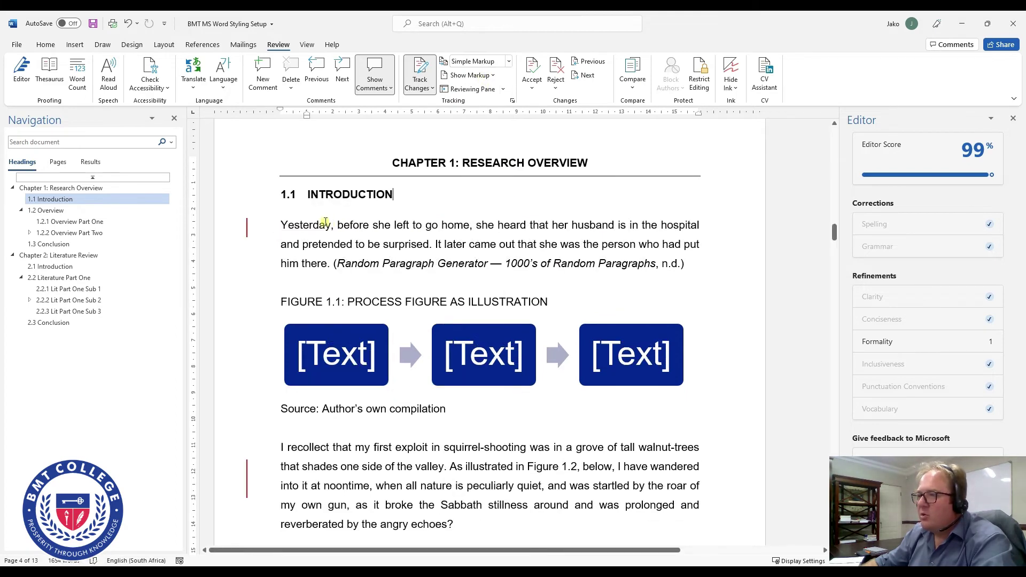
# Toggle the tracked-change details on and off at the change bars in sections 1.1 and 1.2.
pyautogui.click(247, 228)
pyautogui.click(247, 227)
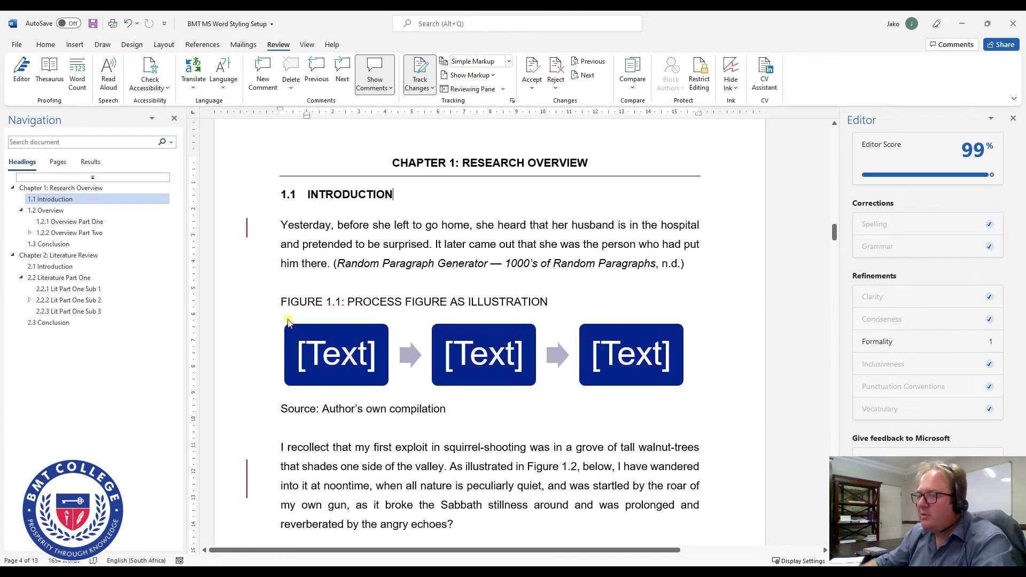
pyautogui.scroll(-3, 281, 342)
pyautogui.click(247, 342)
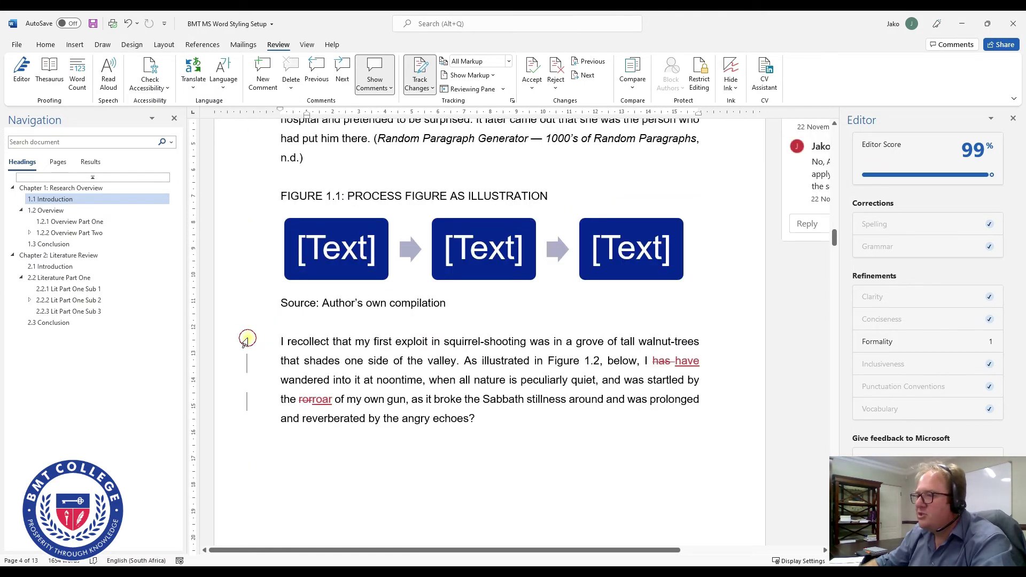
pyautogui.click(247, 398)
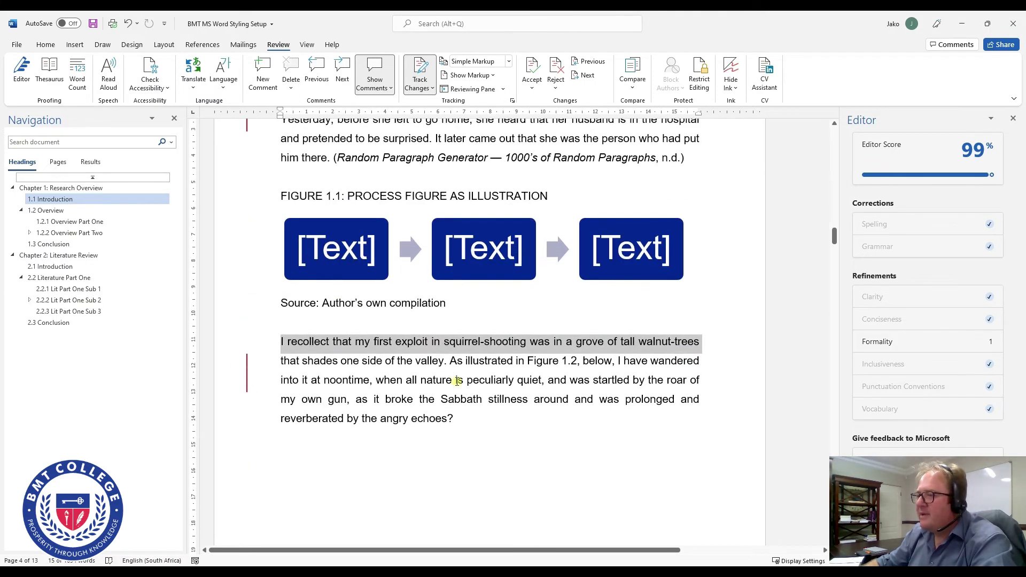
pyautogui.scroll(-3, 456, 381)
pyautogui.scroll(-15, 456, 382)
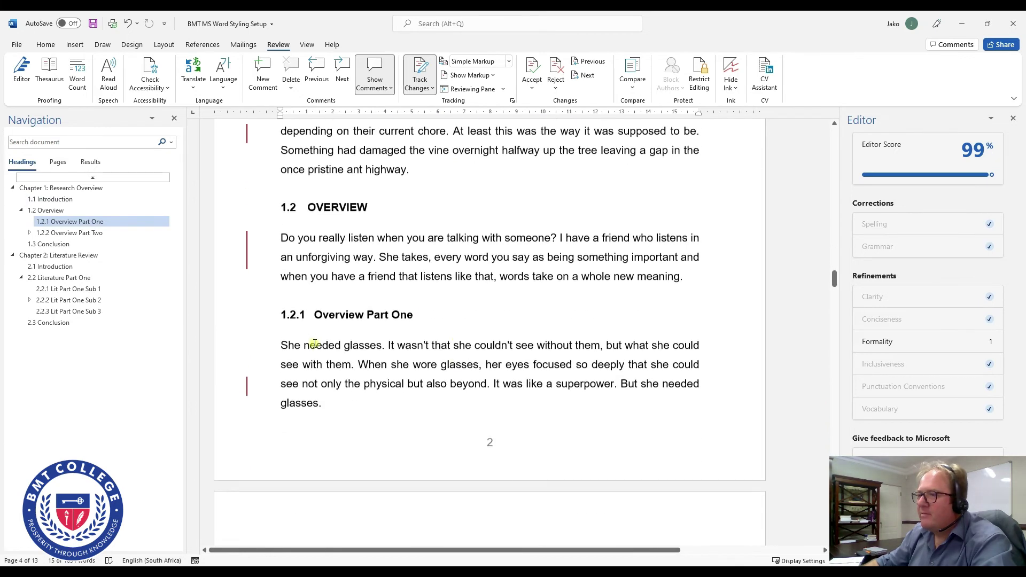
pyautogui.click(247, 245)
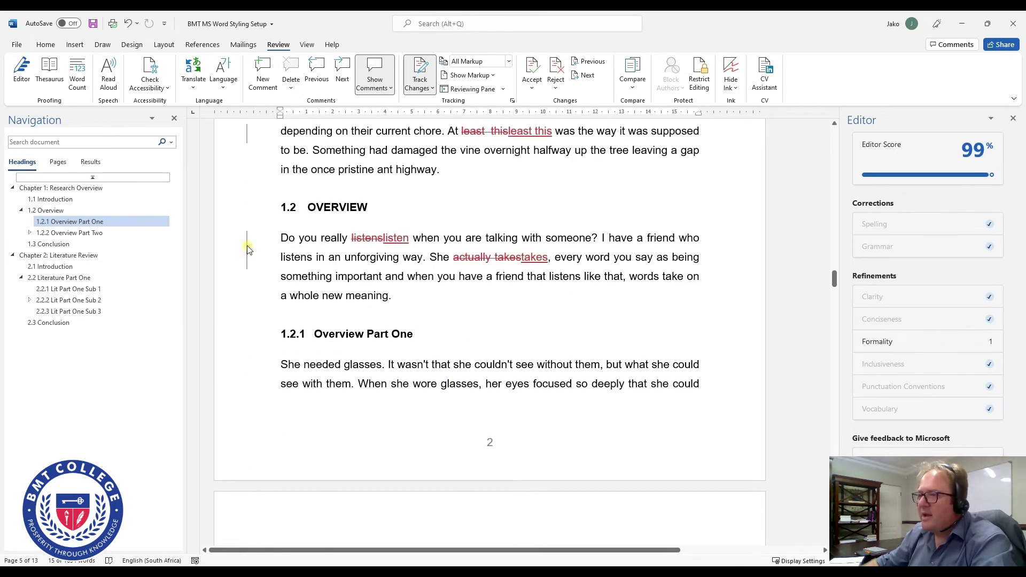
pyautogui.click(247, 245)
# Switch the review display to No Markup to view the document without its tracked changes.
pyautogui.click(508, 61)
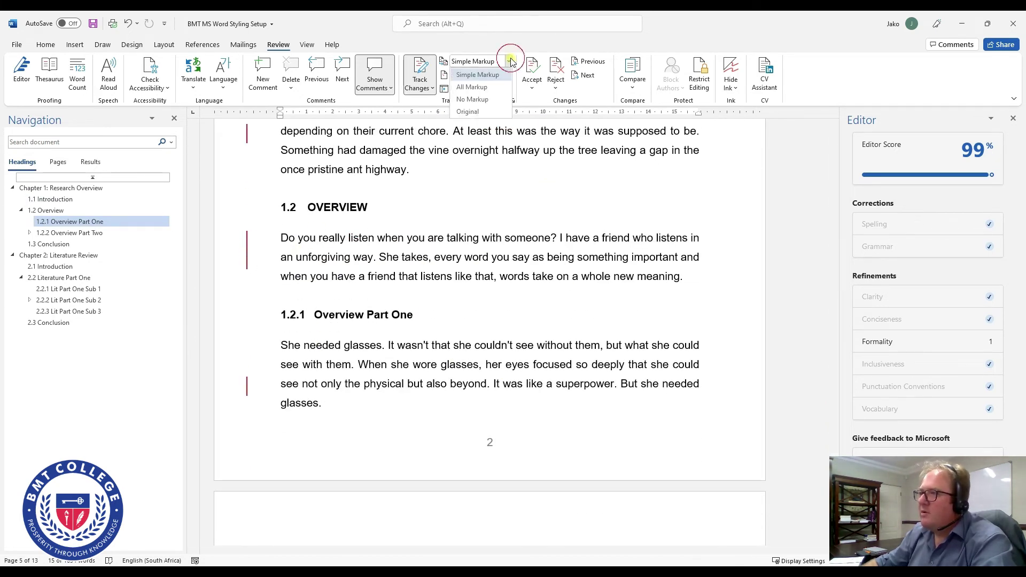
pyautogui.click(475, 100)
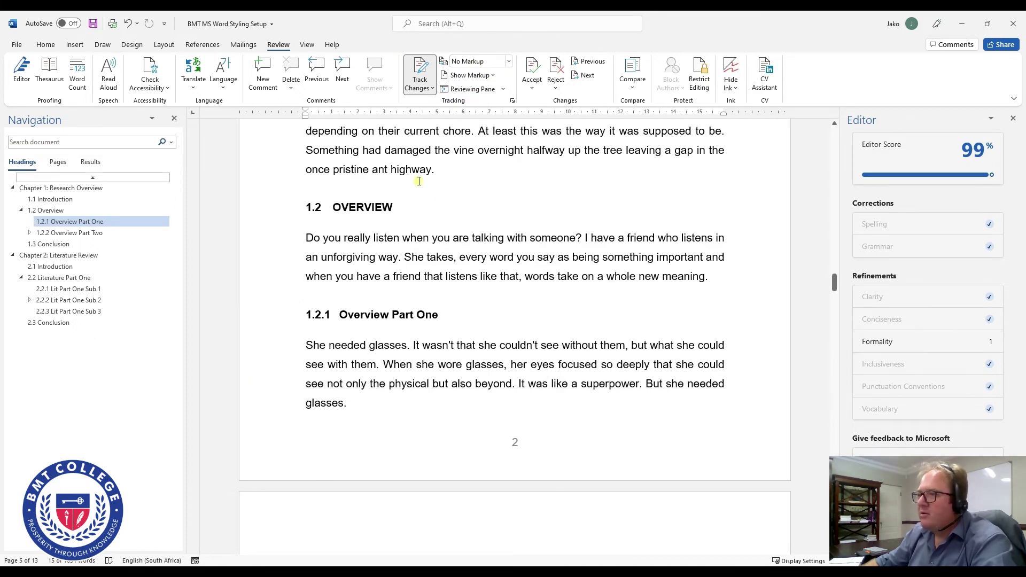